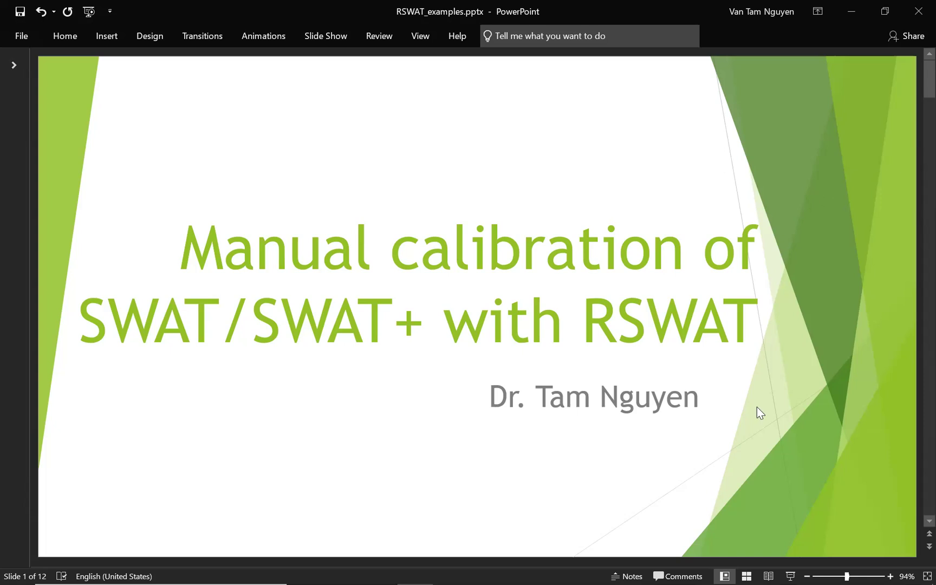
In RStudio's console, run library(RSWAT) and showRSWAT() to launch the RSWAT app
mouse_move(272, 565)
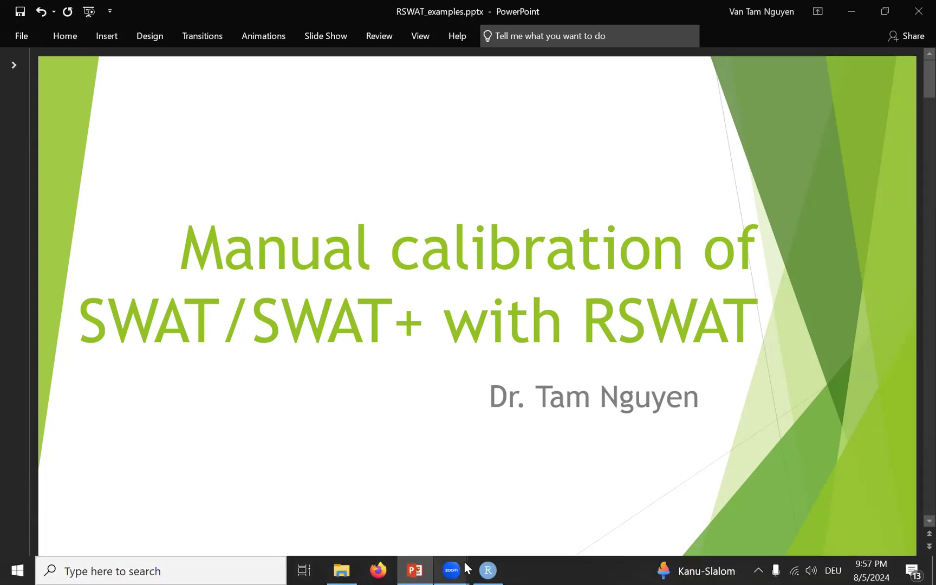
left_click(488, 570)
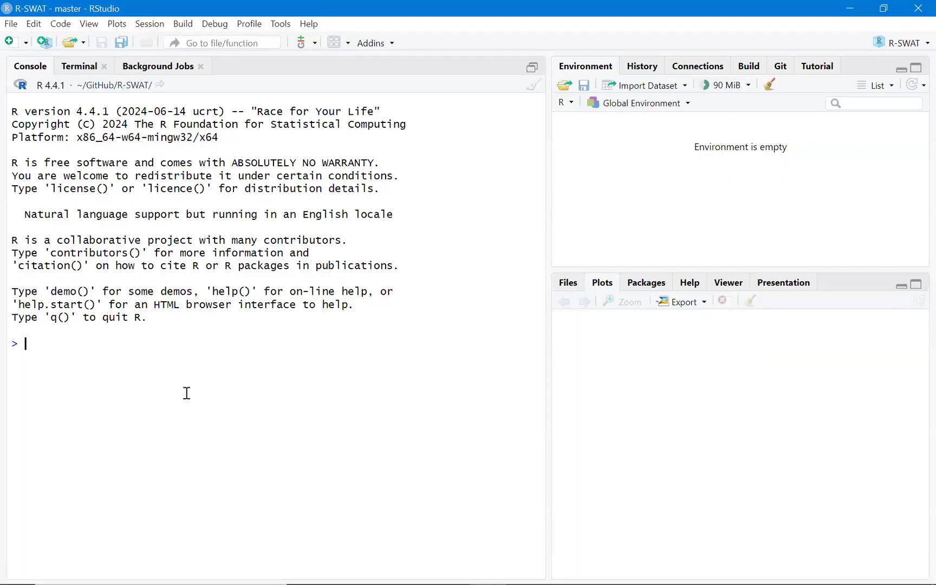
type("library(RSWA")
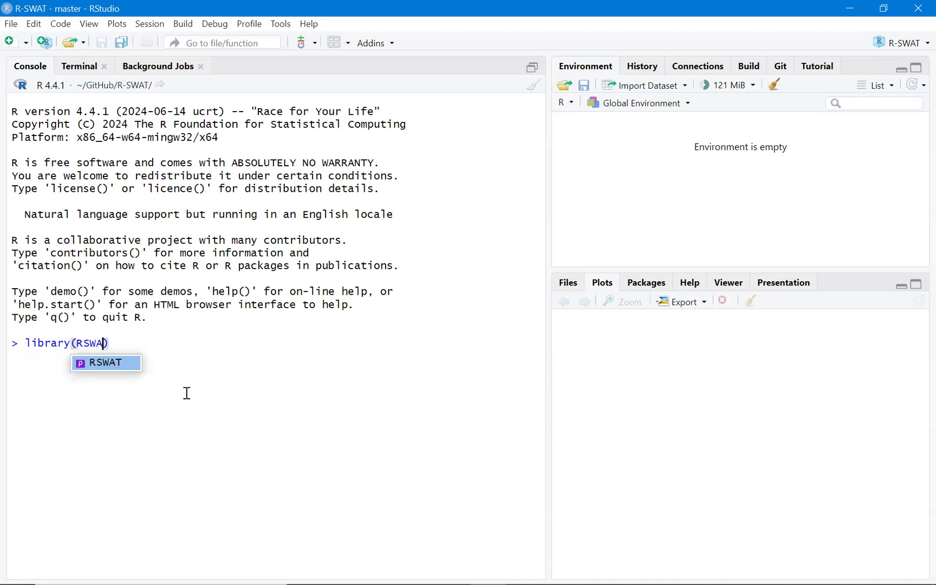
key("Return")
key("Return")
type("show")
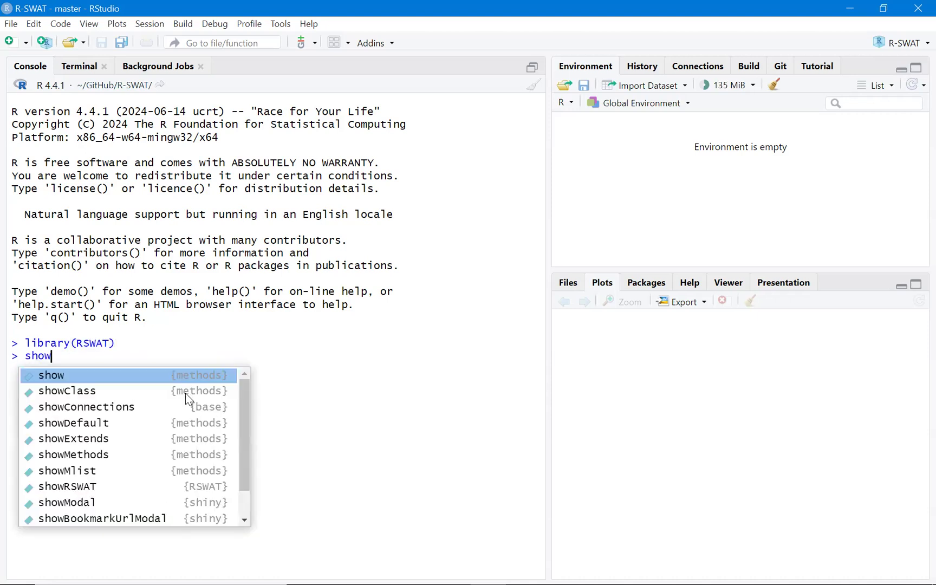
type("RSWA")
key("Return")
key("Return")
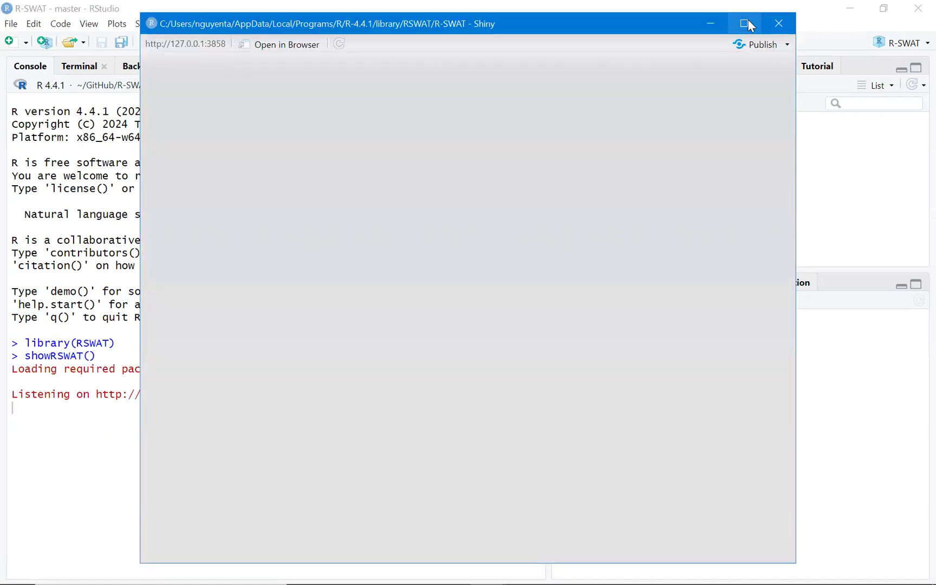
Maximize RSWAT, go to Manual calibration and show its user guide
left_click(742, 23)
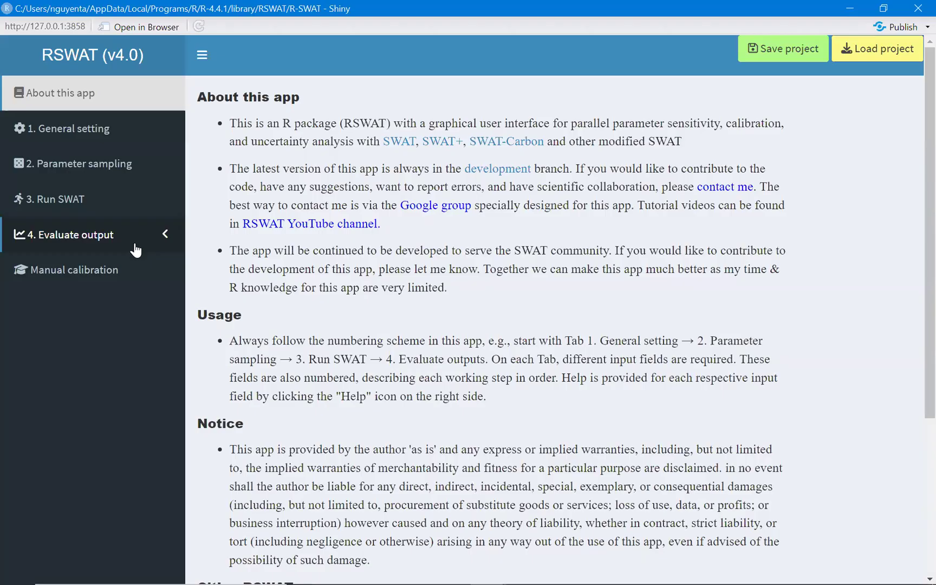
left_click(85, 279)
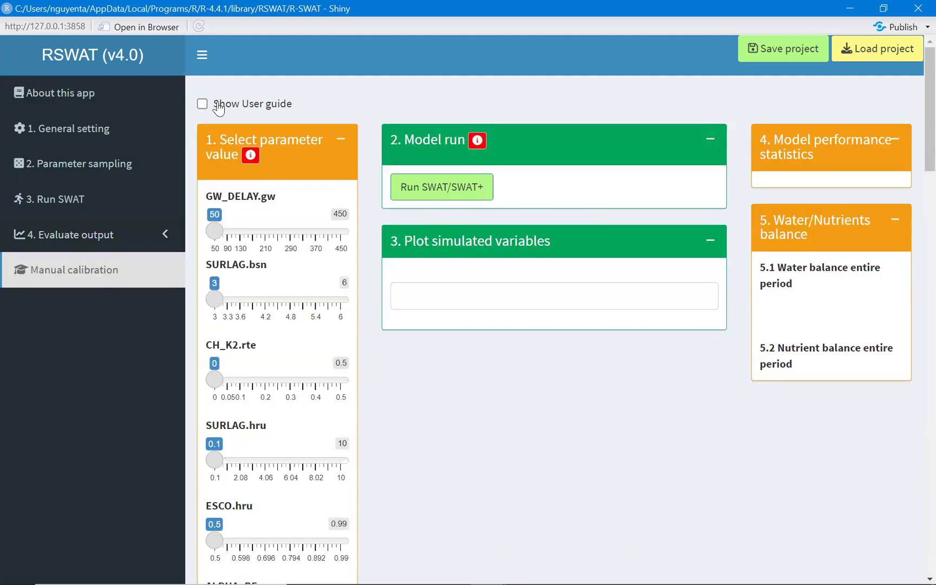
left_click(201, 104)
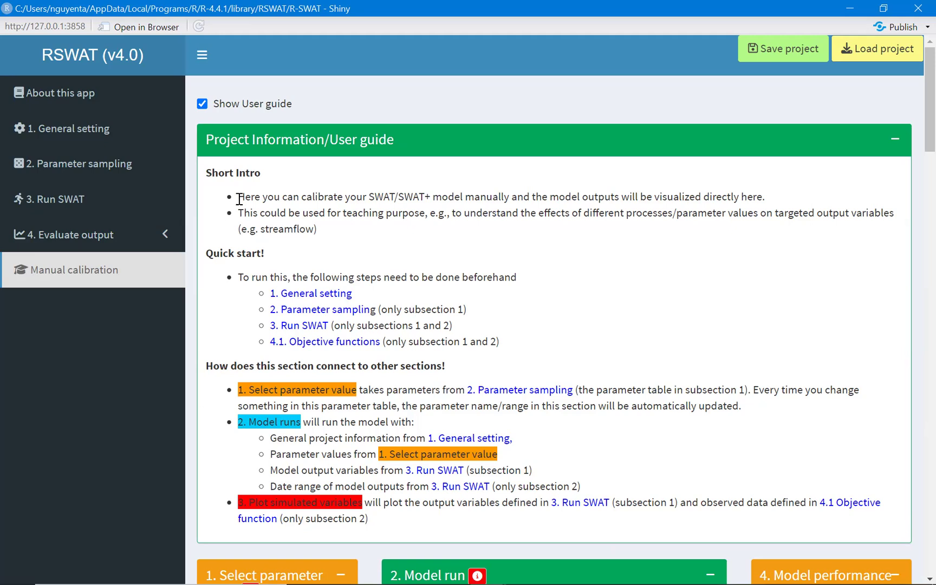
Highlight the guide's intro, teaching-purpose sentence and quick-start steps while explaining them
left_click_drag(238, 197, 279, 199)
left_click(245, 212)
left_click(326, 212, "shift")
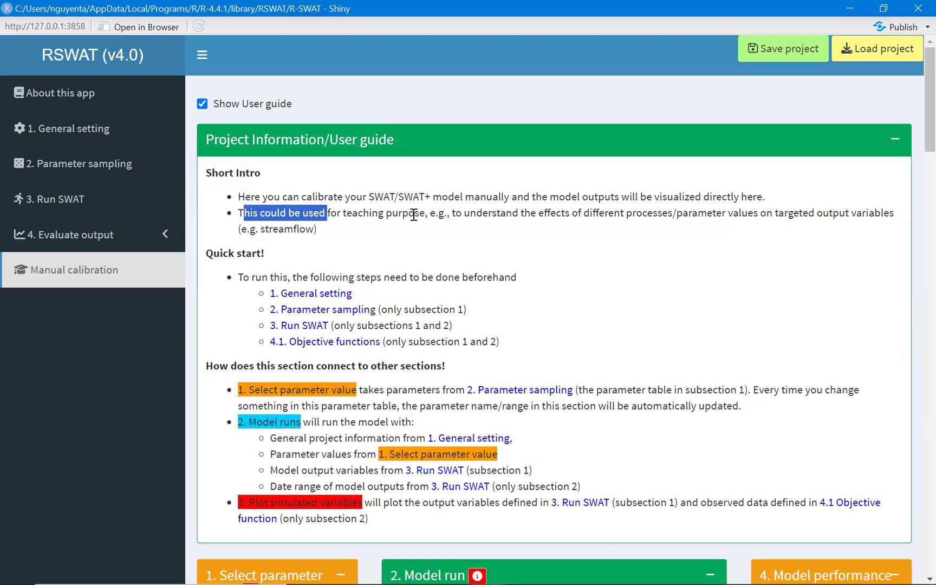
left_click_drag(414, 215, 614, 215)
left_click(420, 214)
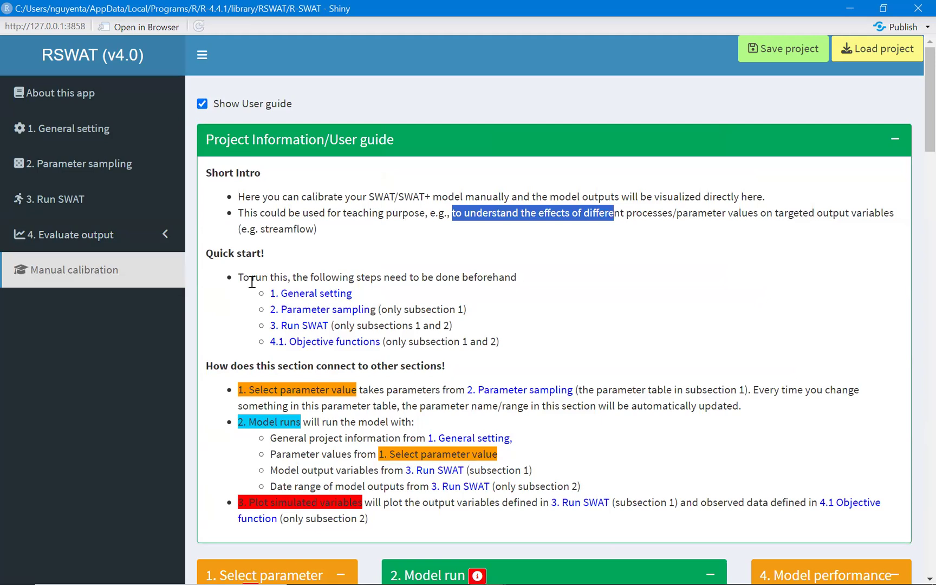
left_click(316, 293)
left_click_drag(316, 293, 449, 355)
Open General setting and keep SWAT as the project type
left_click(450, 355)
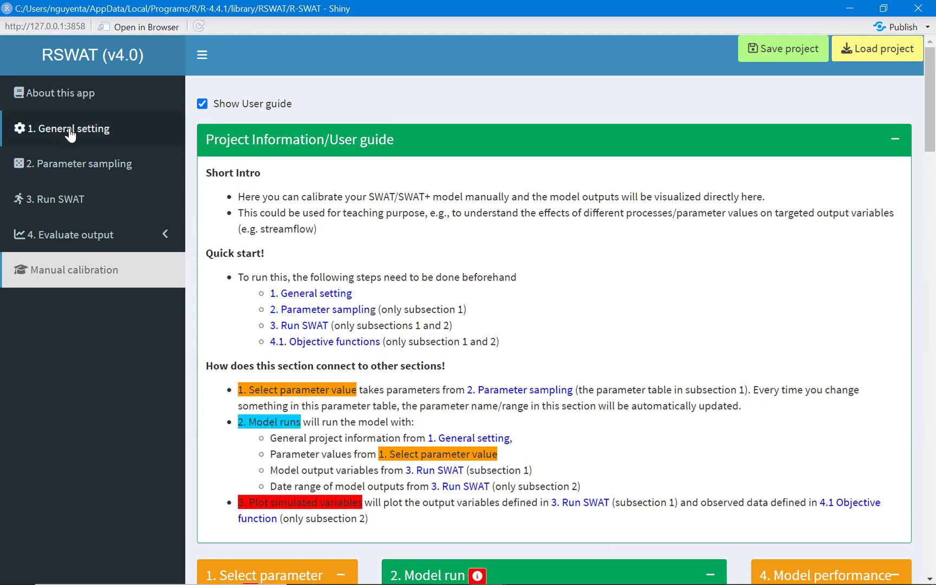
left_click(70, 134)
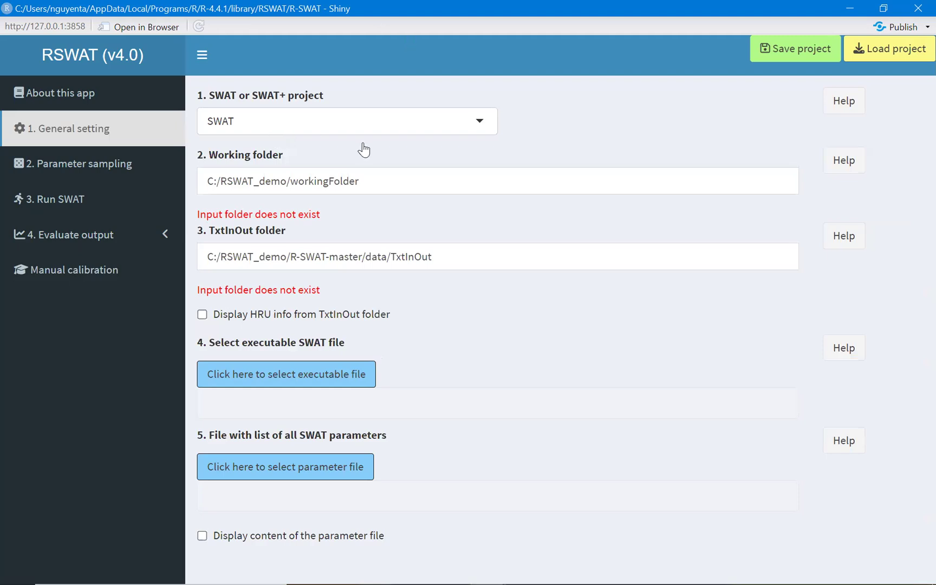
left_click(398, 121)
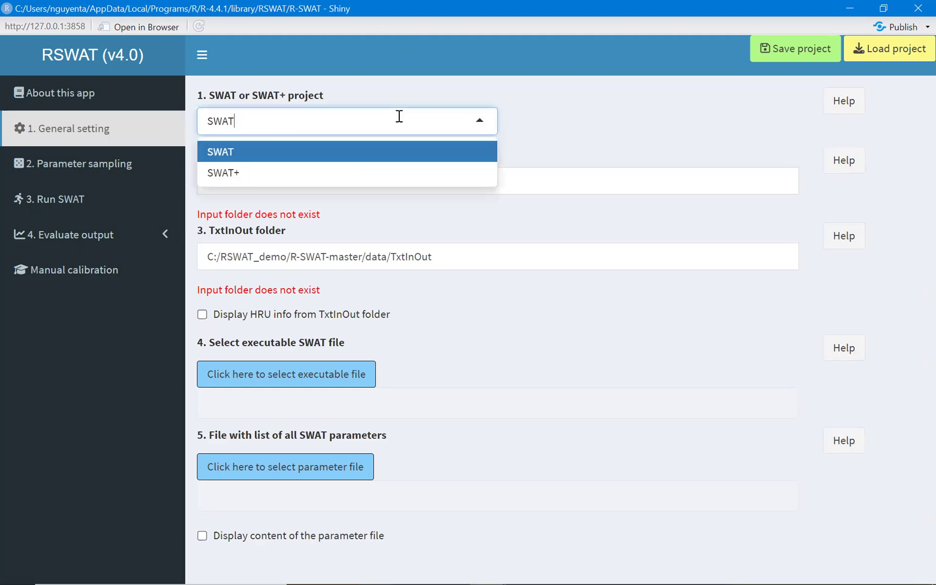
left_click(387, 157)
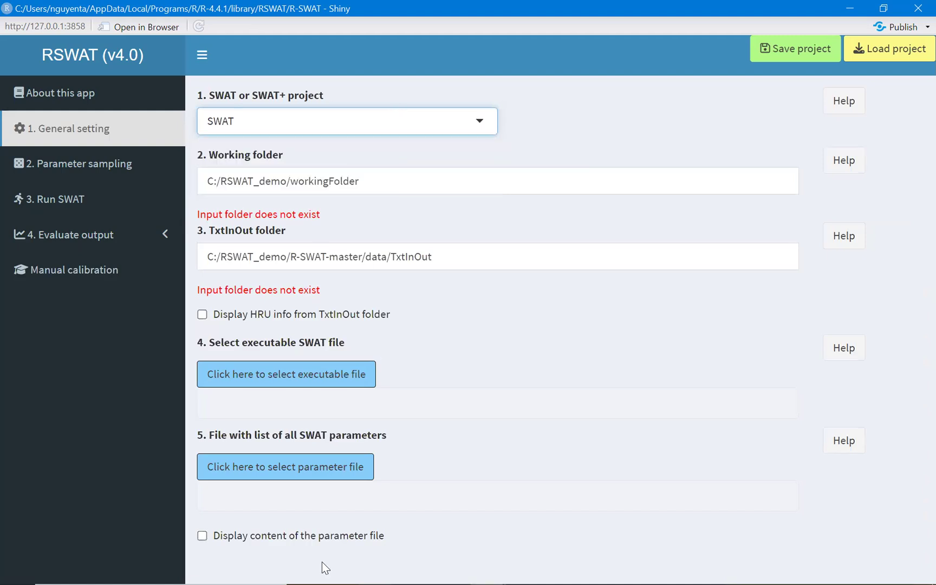
Set the working folder to C:\rswat_examples\workingFolder using the path copied from File Explorer
left_click(341, 572)
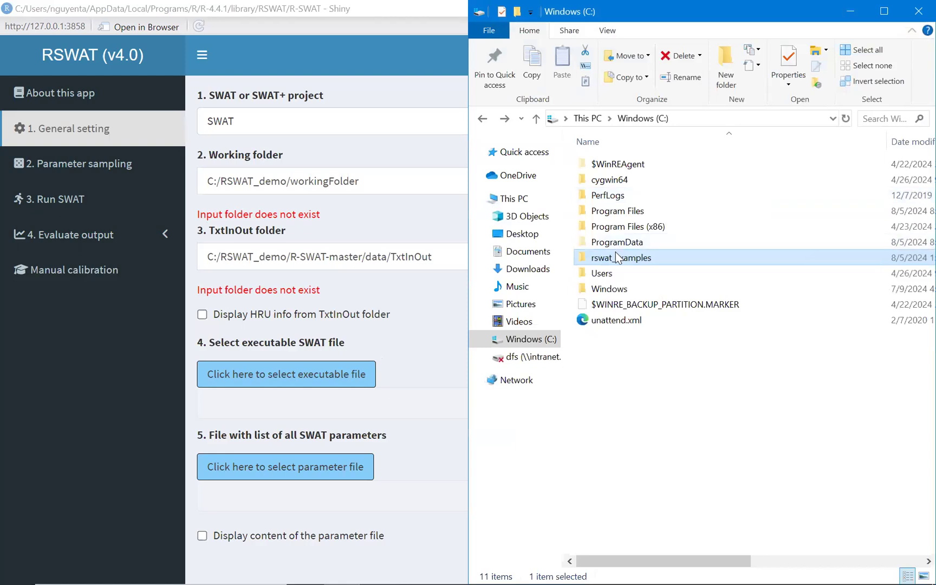
double_click(614, 253)
double_click(623, 180)
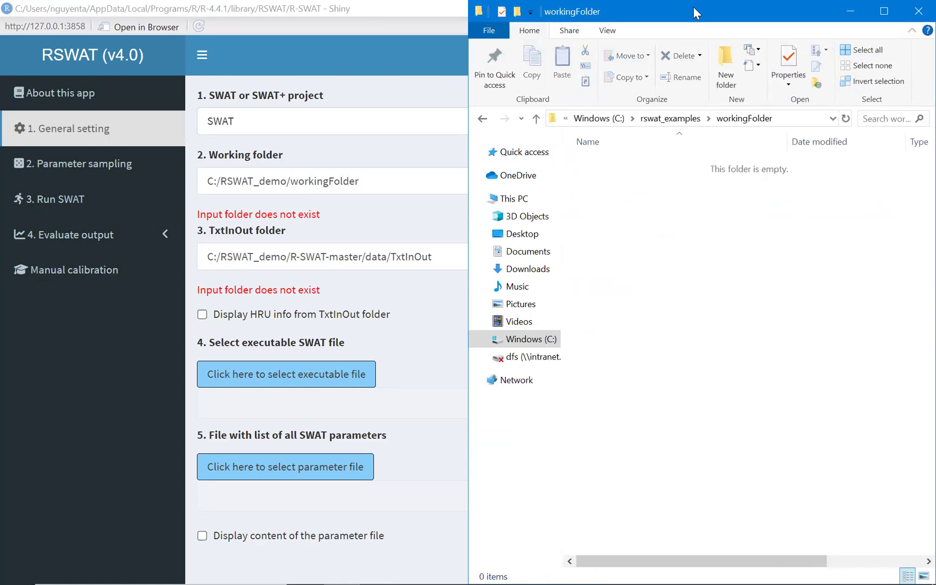
key("super+Down")
left_click(668, 178)
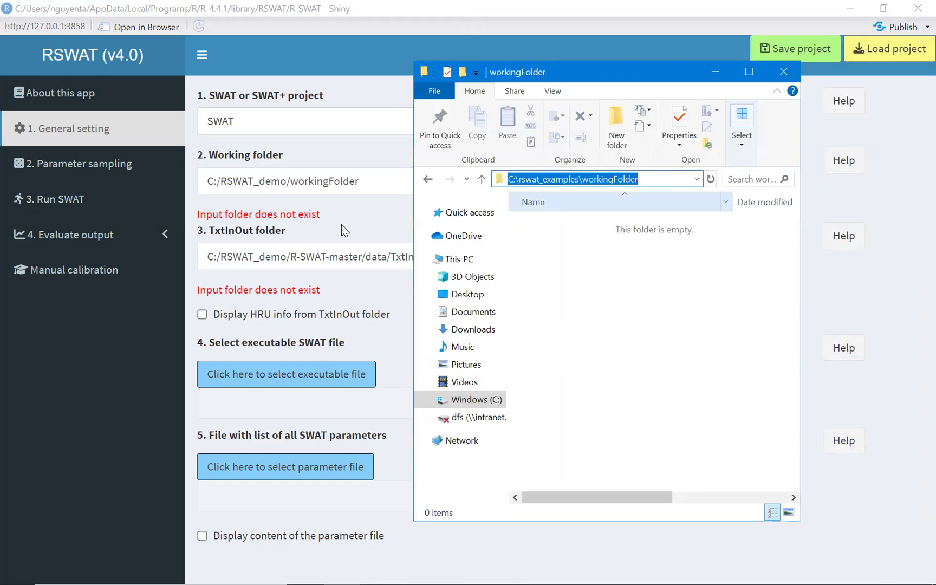
key("ctrl+c")
triple_click(362, 182)
key("ctrl+v")
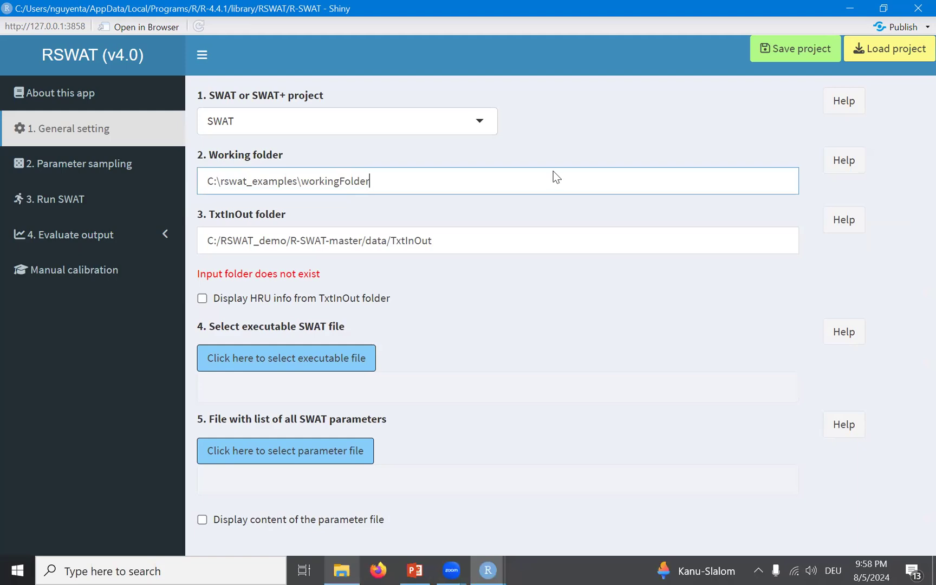
Set the TxtInOut folder to the example_data\swatTxtInOut path from File Explorer
key("alt+Tab")
double_click(563, 217)
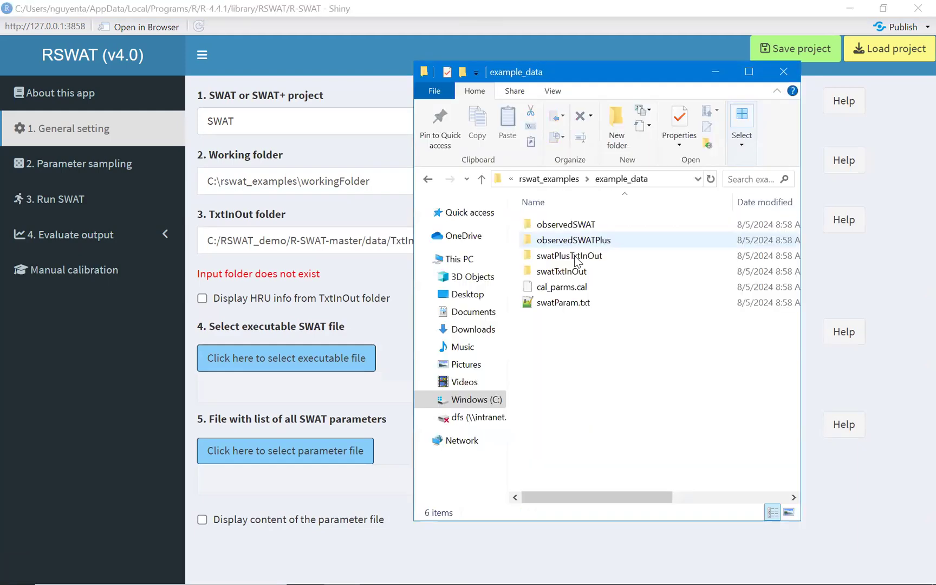
double_click(578, 275)
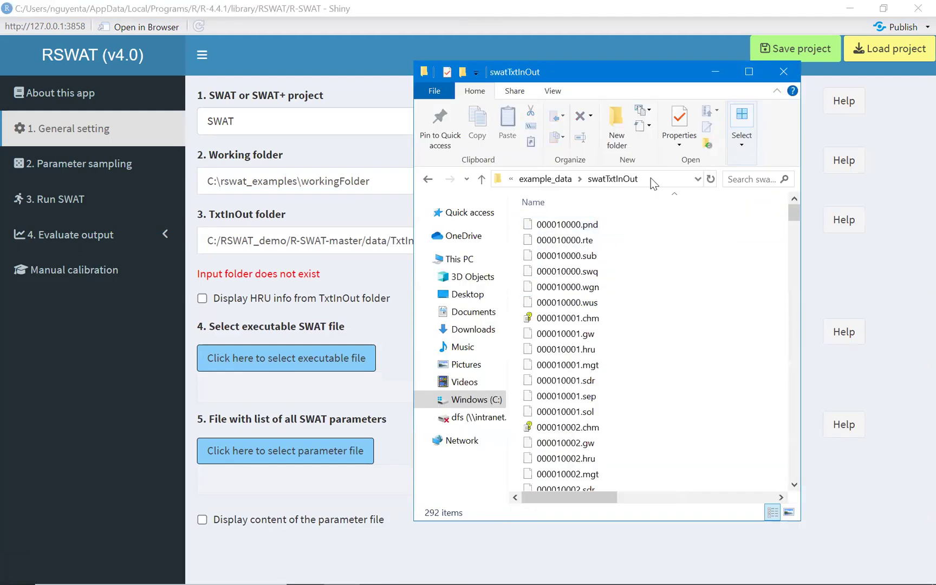
left_click(651, 179)
double_click(334, 243)
key("ctrl+a")
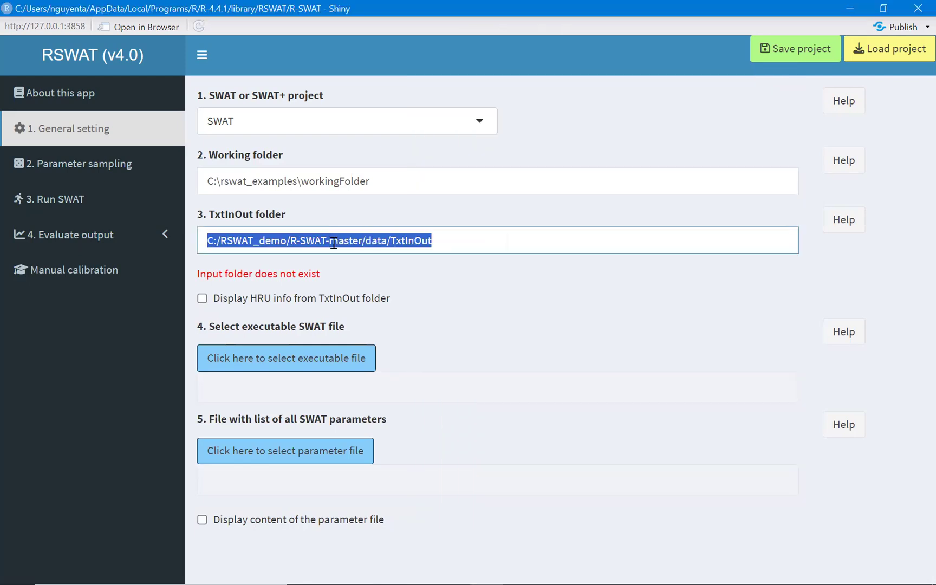
key("ctrl+v")
Choose C:\rswat_examples\swat.exe as the SWAT executable
left_click(248, 340)
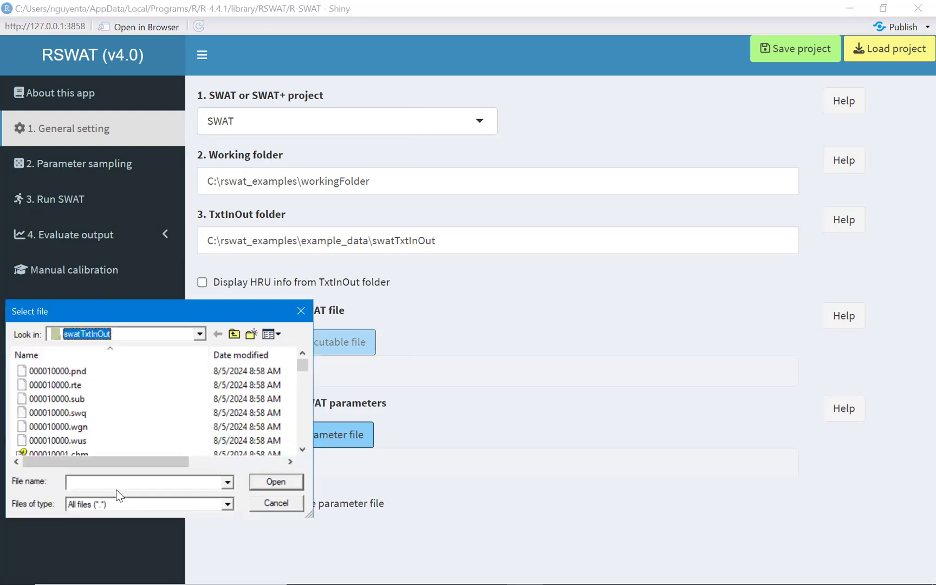
left_click(123, 335)
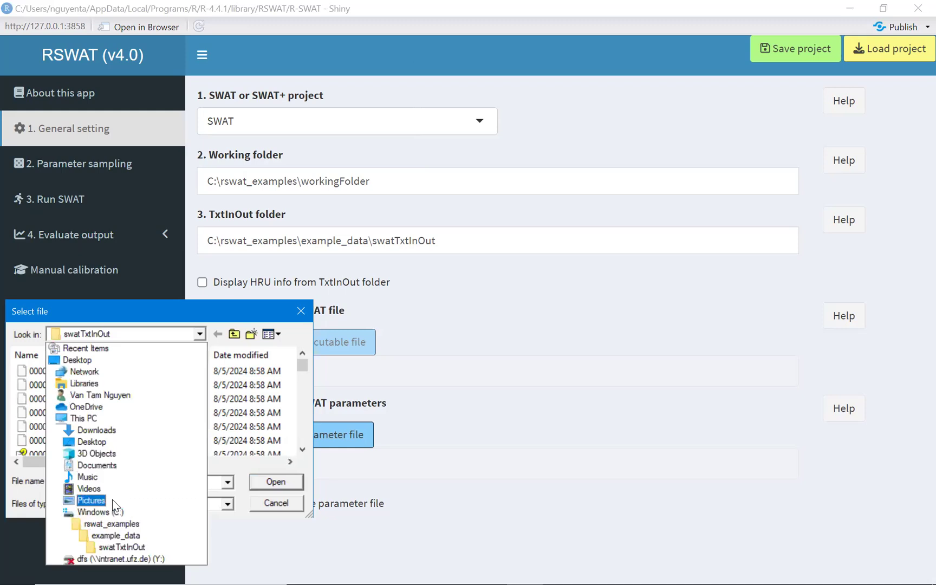
left_click(121, 525)
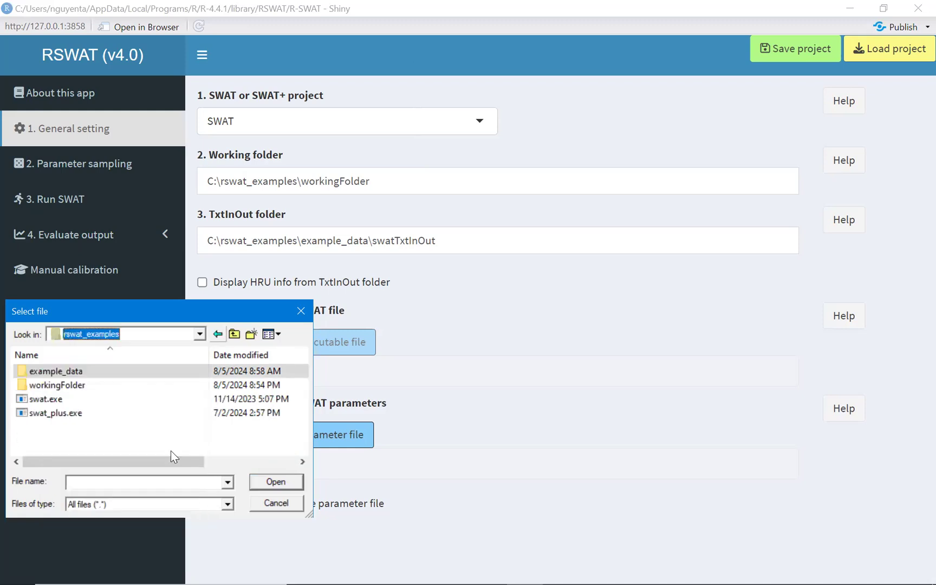
double_click(57, 401)
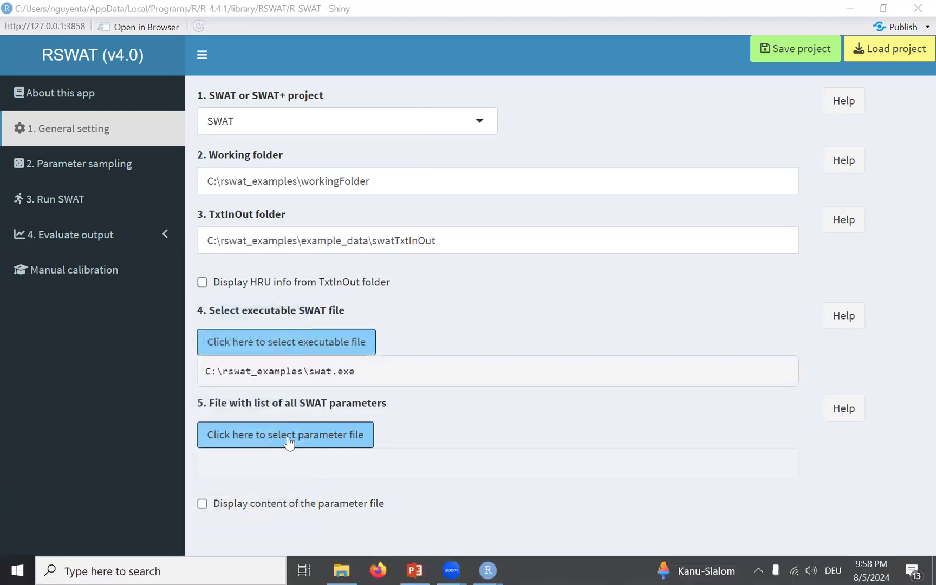
Choose example_data\swatParam.txt as the SWAT parameter file
left_click(294, 434)
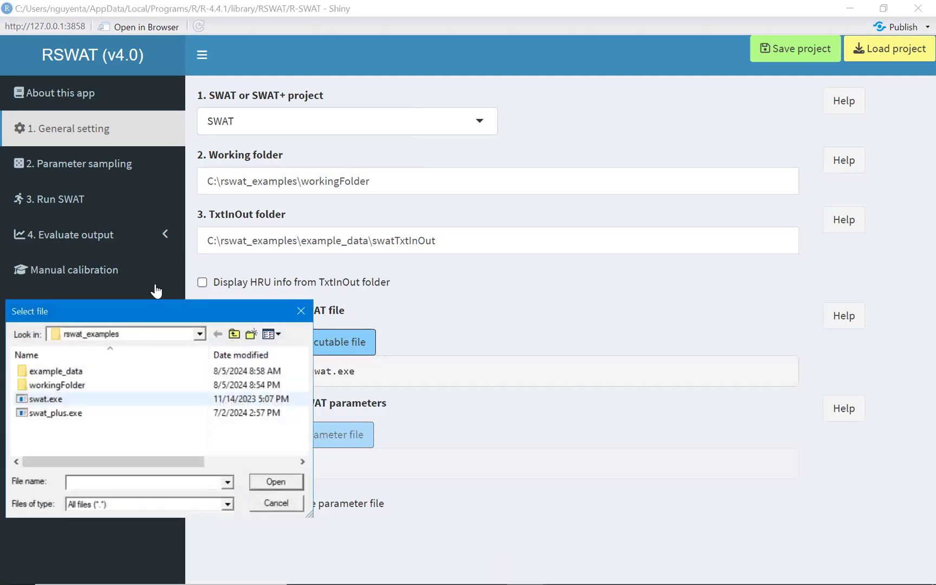
double_click(79, 370)
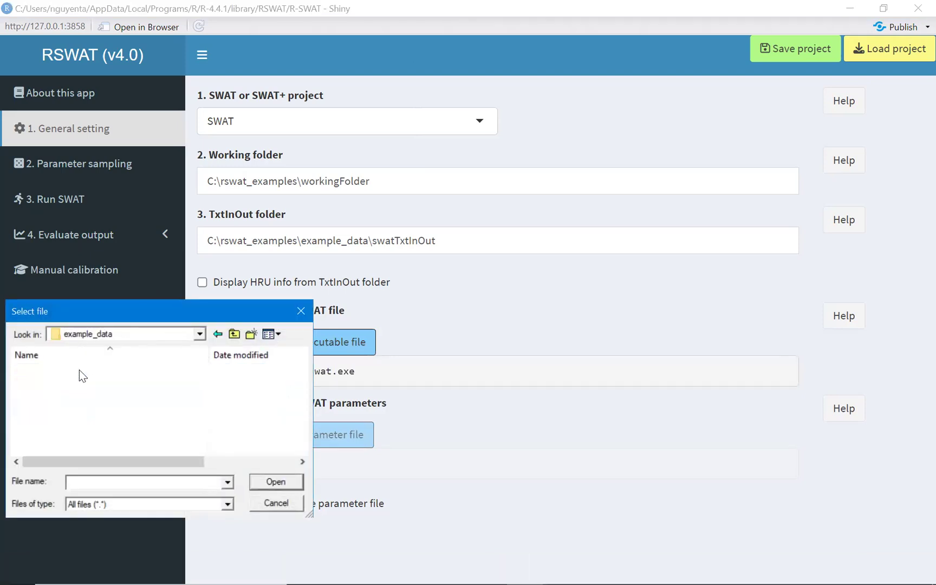
double_click(77, 442)
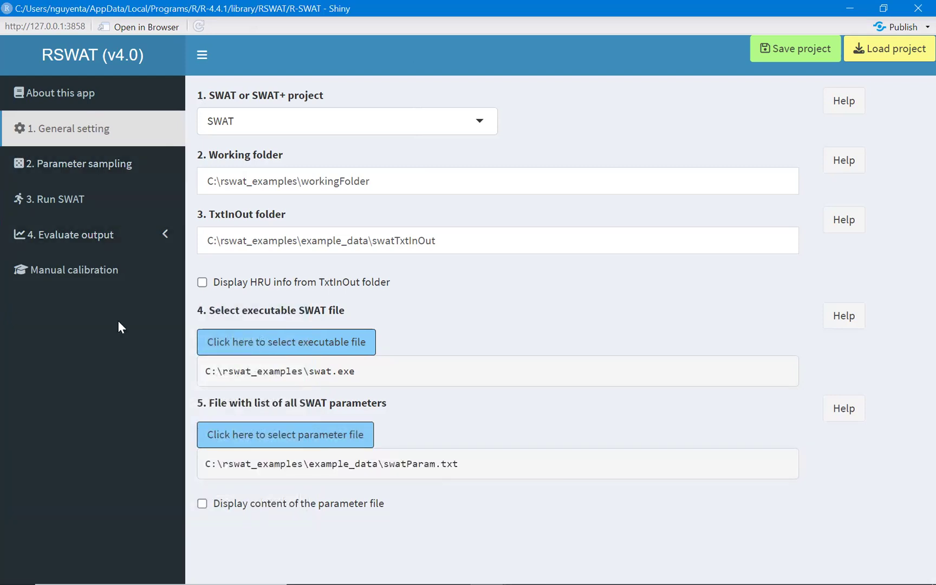
On Parameter sampling, change GW_DELAY.gw's Min from 50 to 40
left_click(80, 170)
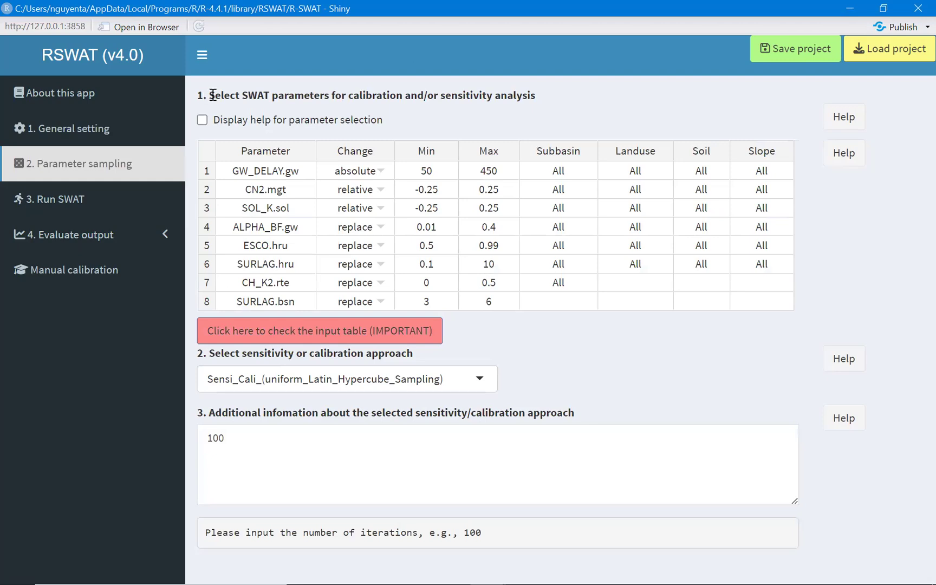
left_click_drag(213, 95, 500, 96)
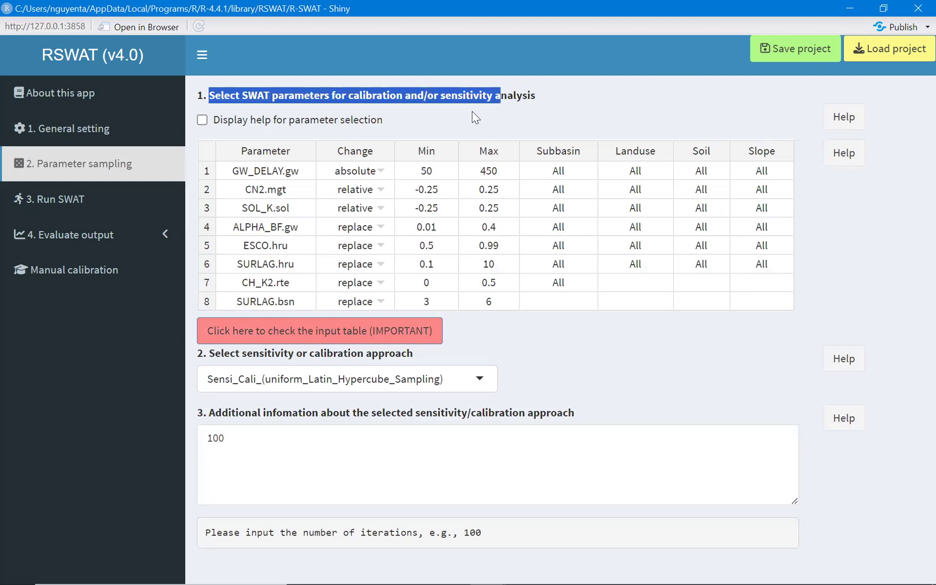
left_click(532, 130)
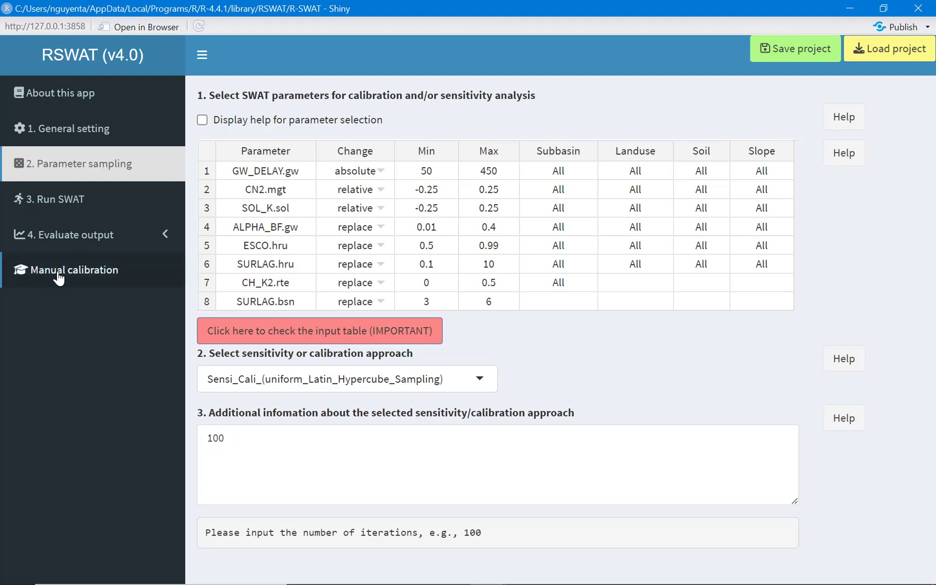
left_click(416, 176)
type("40")
key("Return")
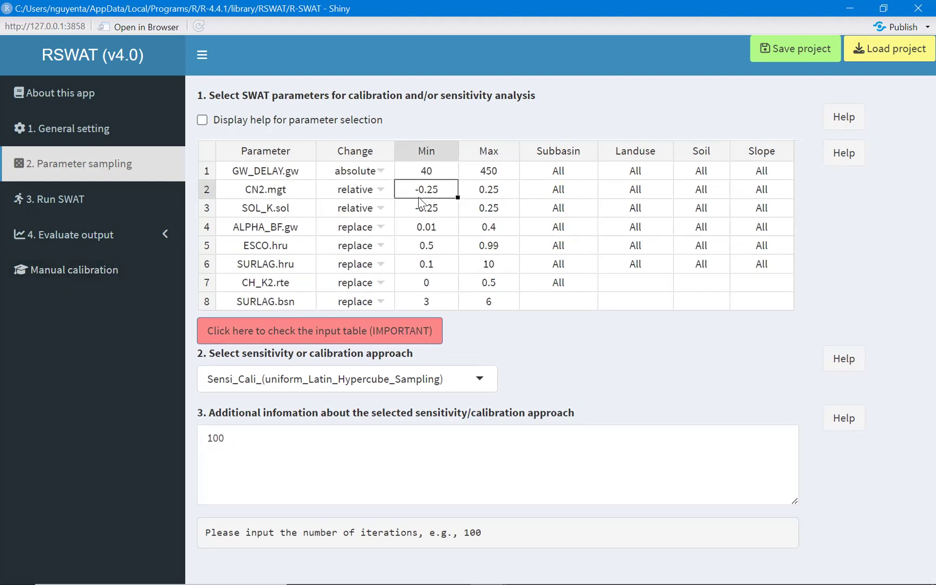
Try GW_DELAY.gw at about 277.8 in manual calibration, then raise its Max to 400
left_click(85, 281)
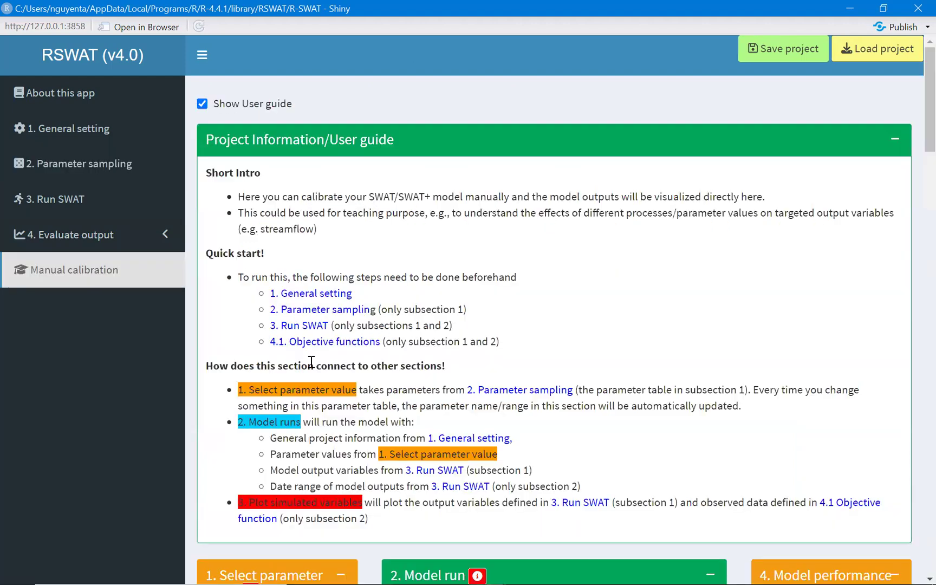
left_click(203, 104)
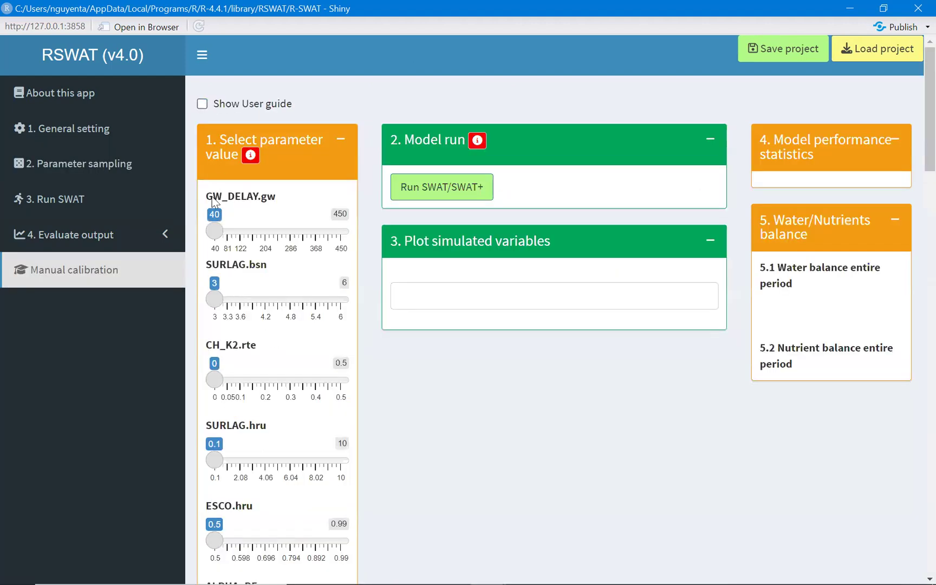
left_click(287, 231)
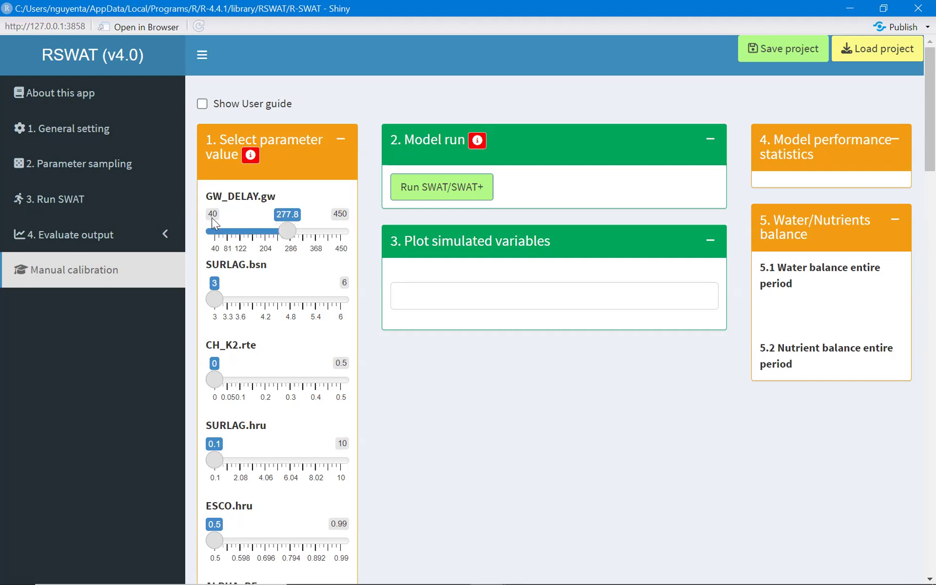
left_click(100, 164)
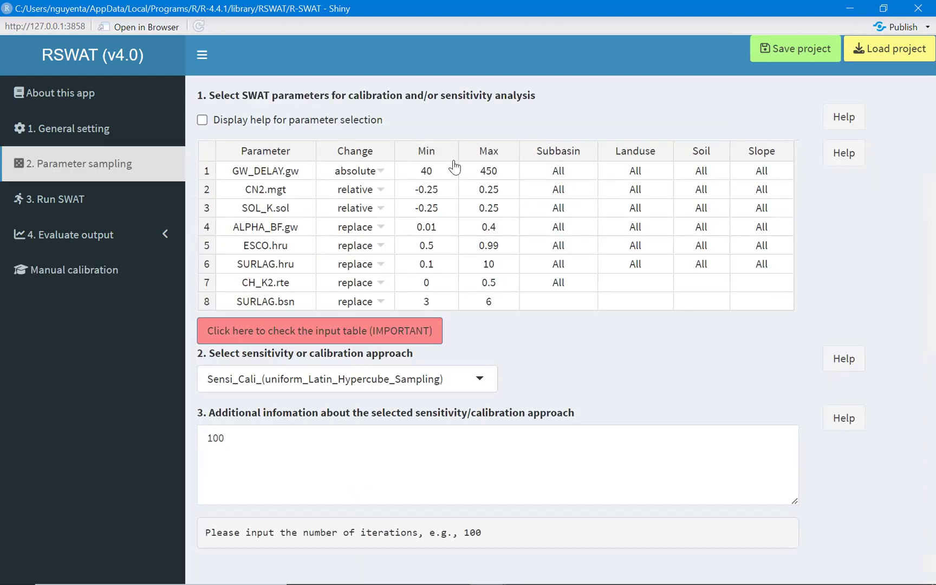
left_click(484, 172)
type("4")
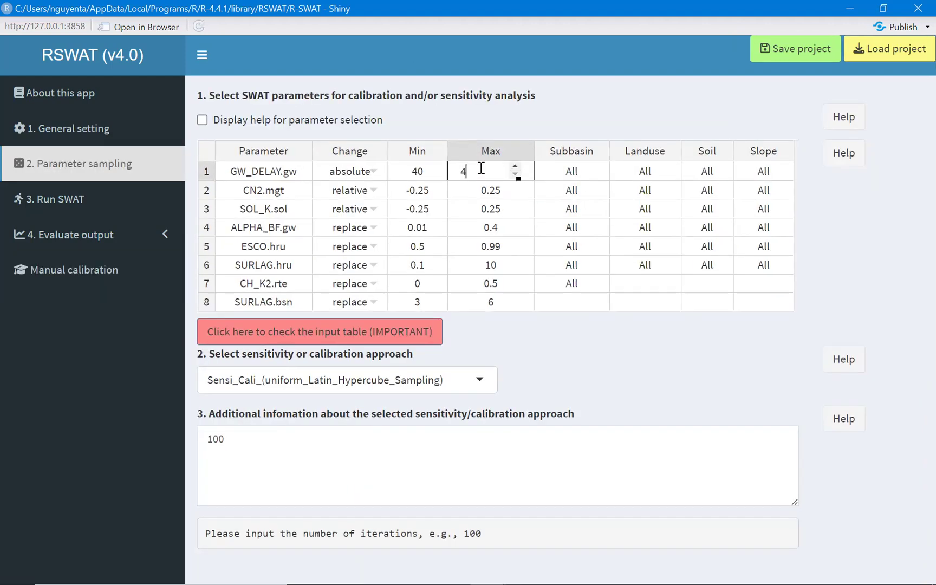
type("00")
left_click(81, 269)
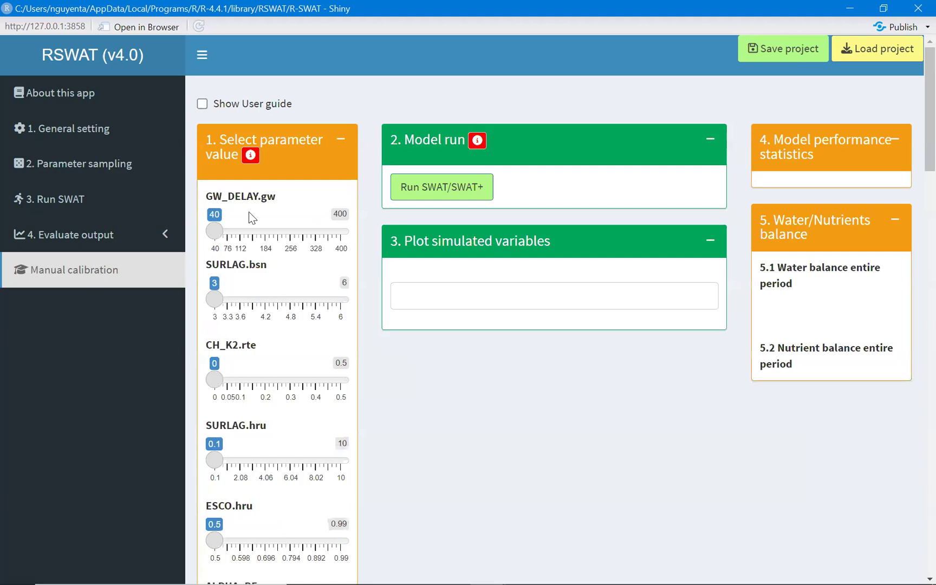
Raise GW_DELAY.gw's Max to 1000 and push its slider up to 1,000
mouse_move(224, 236)
left_mouse_down()
mouse_move(341, 236)
mouse_move(225, 241)
left_mouse_up()
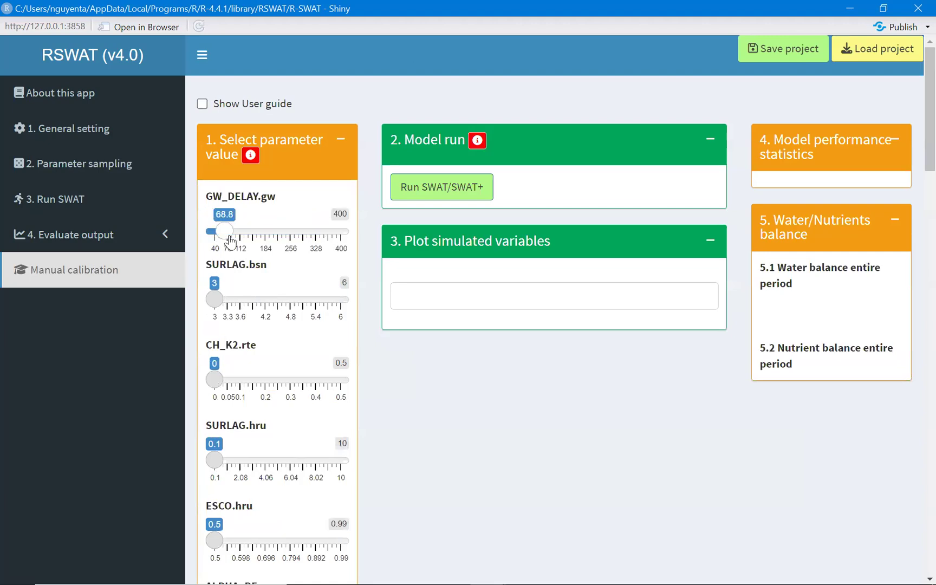
left_click(77, 165)
left_click(464, 175)
type("1000")
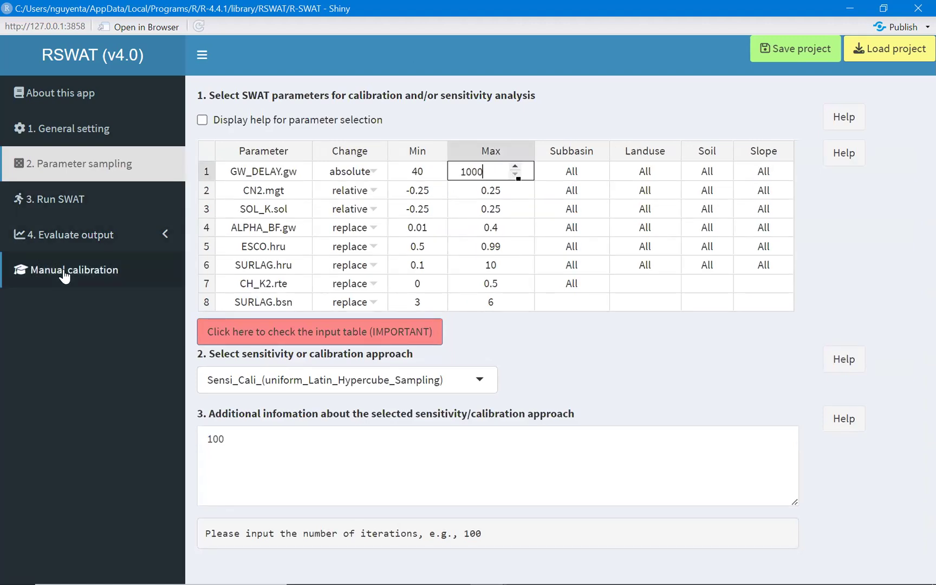
left_click(17, 271)
left_click_drag(219, 237, 351, 236)
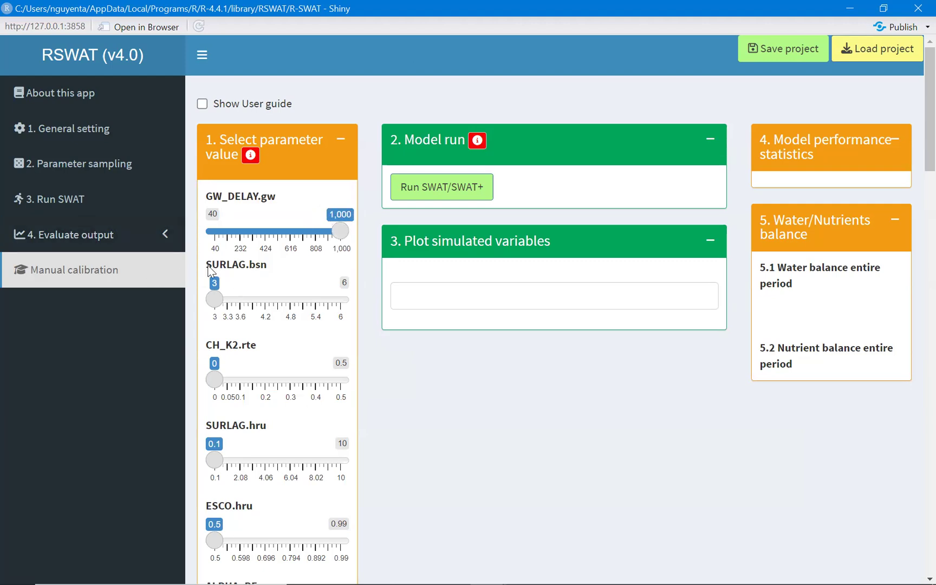
Delete the SURLAG.bsn row from the parameter sampling table
left_click_drag(202, 263, 260, 264)
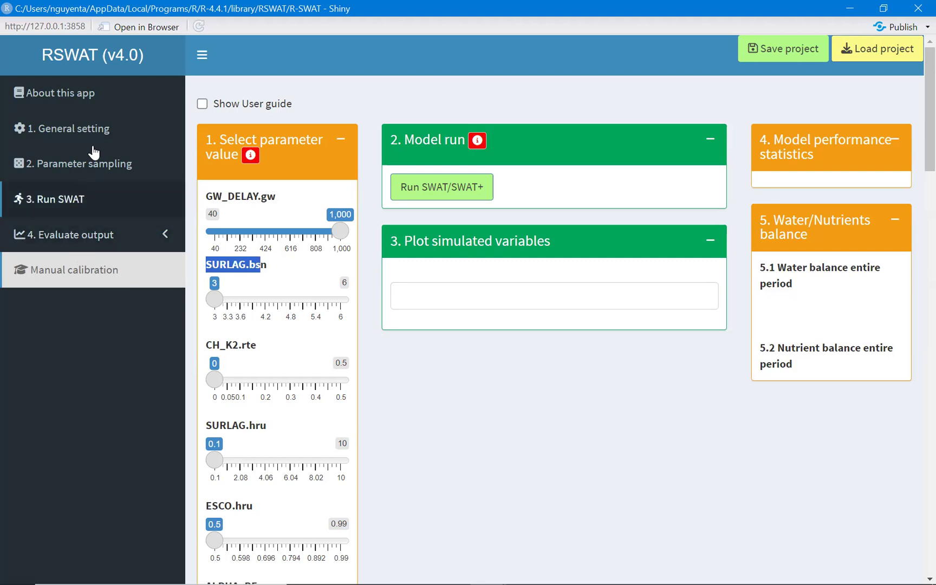
left_click(90, 165)
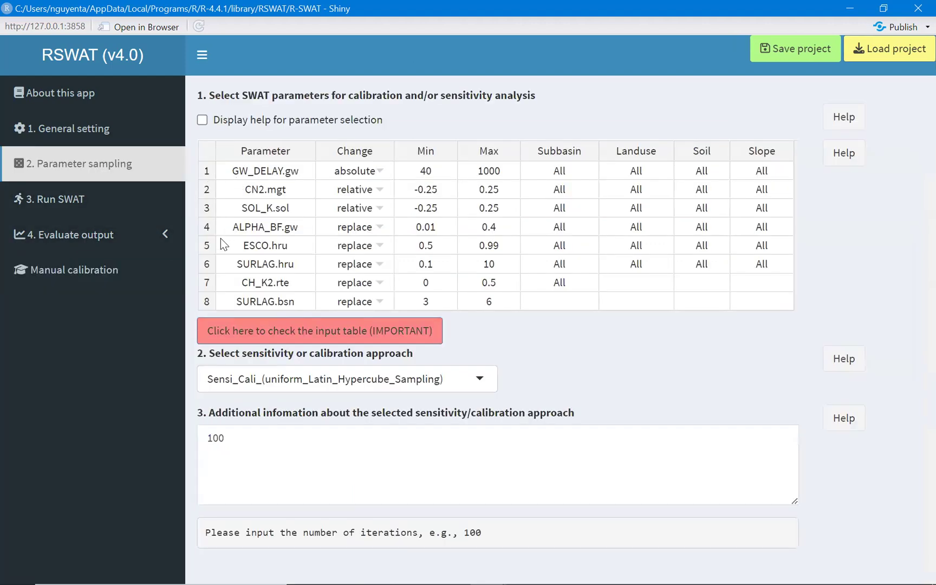
left_click(207, 301)
right_click(208, 302)
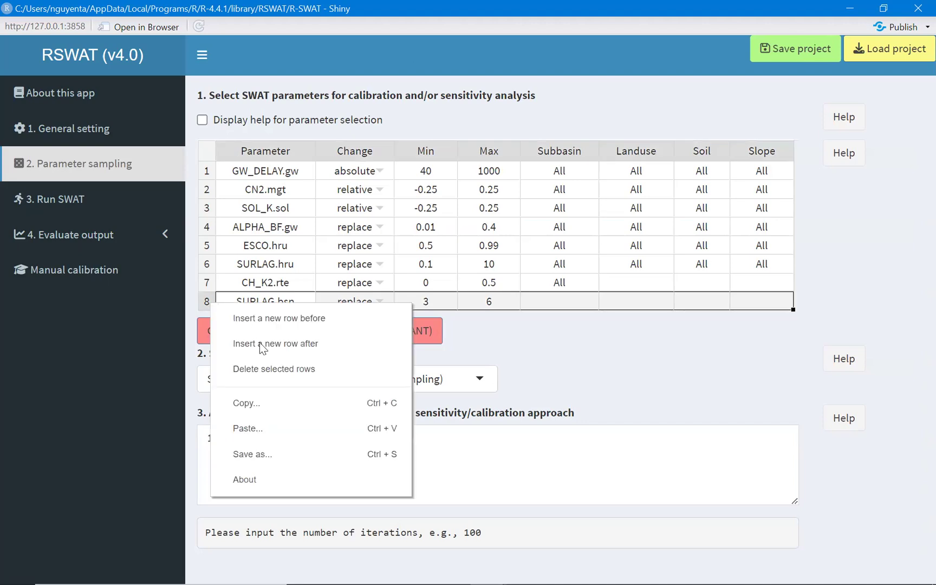
left_click(275, 370)
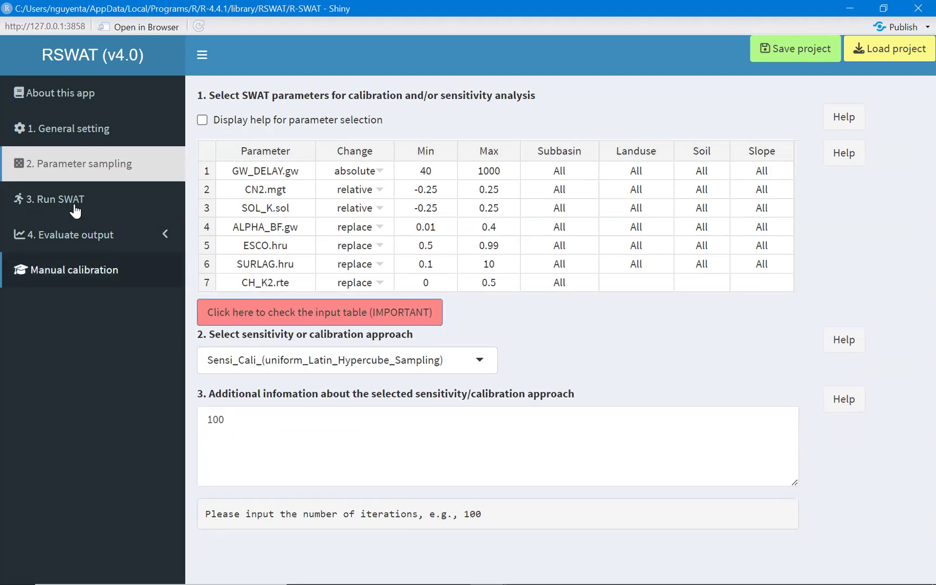
left_click(82, 270)
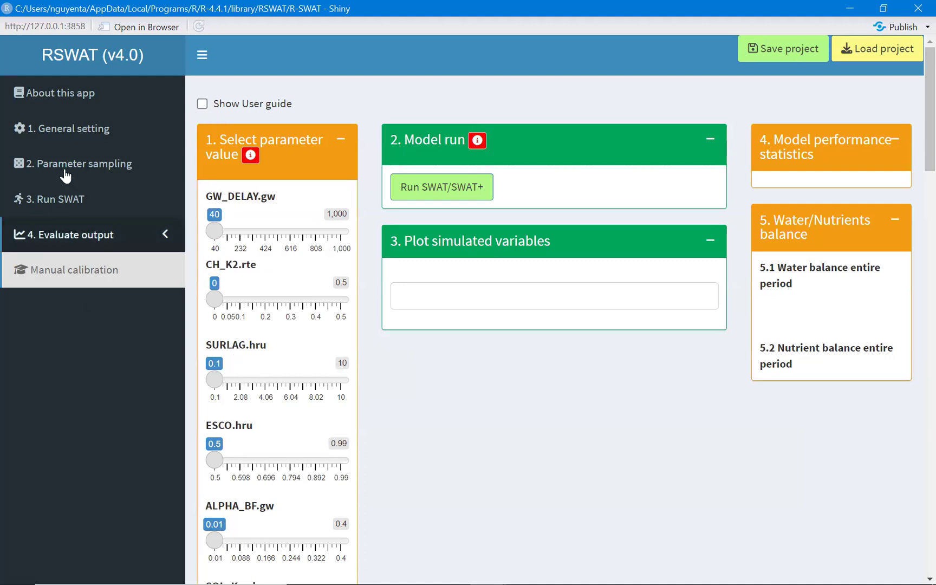
Delete the SURLAG.hru row and review the remaining six calibration sliders
left_click(105, 178)
left_click(251, 264)
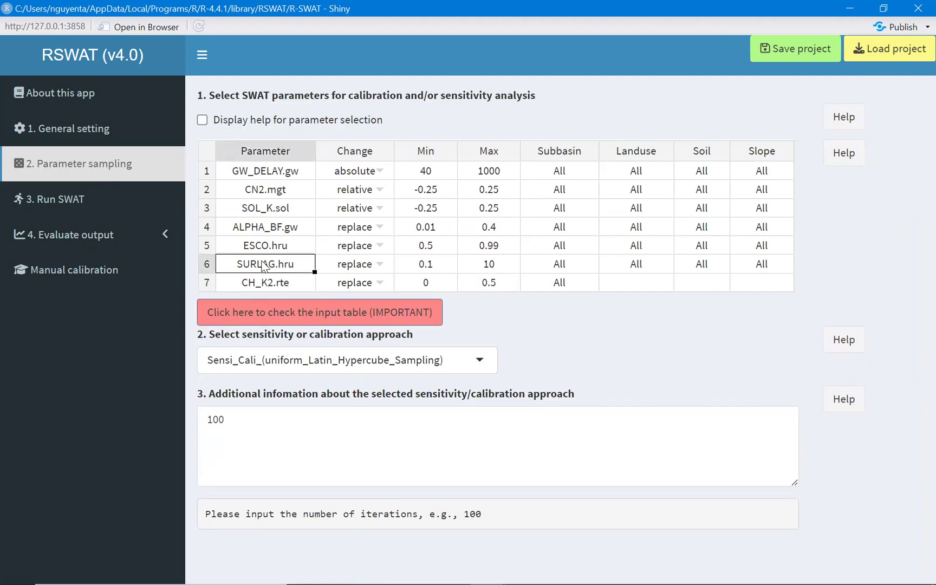
right_click(204, 264)
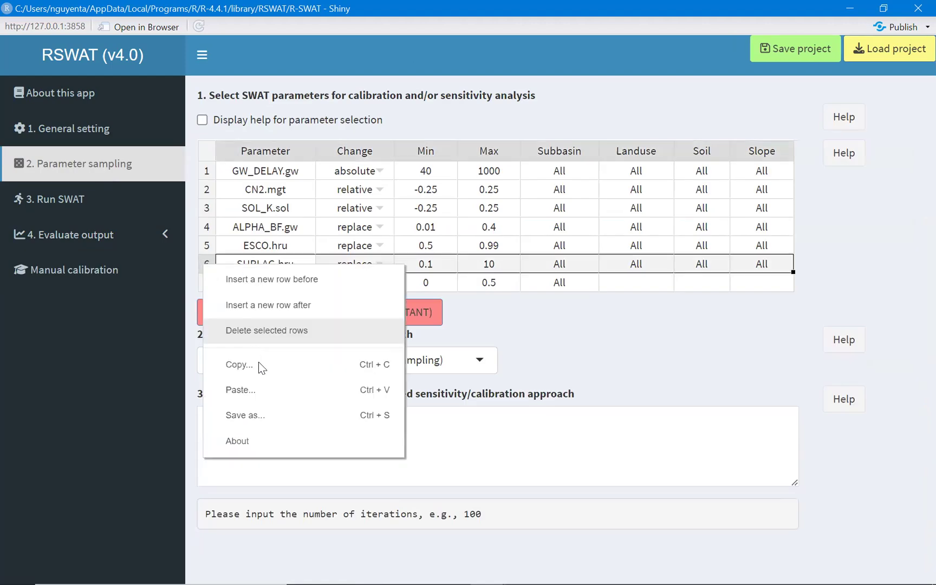
left_click(274, 334)
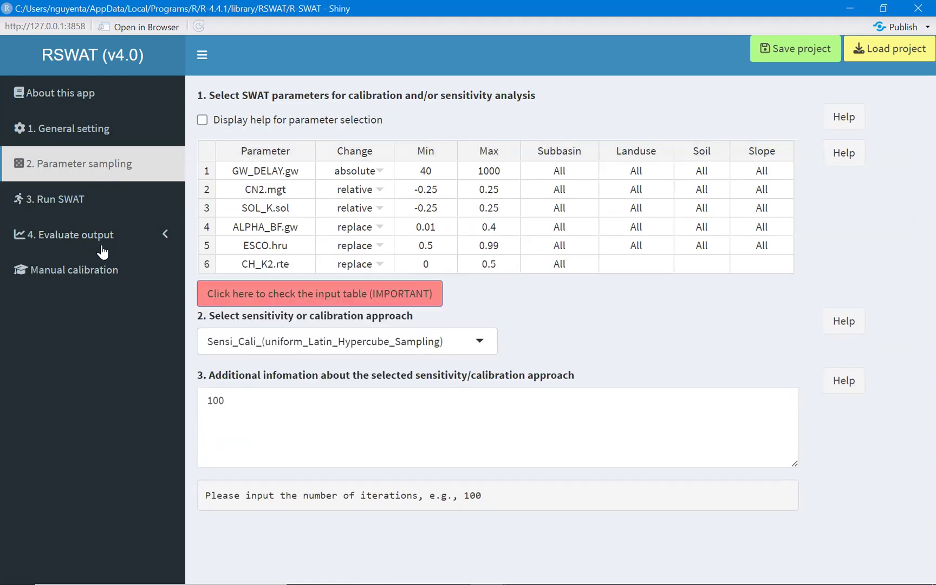
left_click(81, 275)
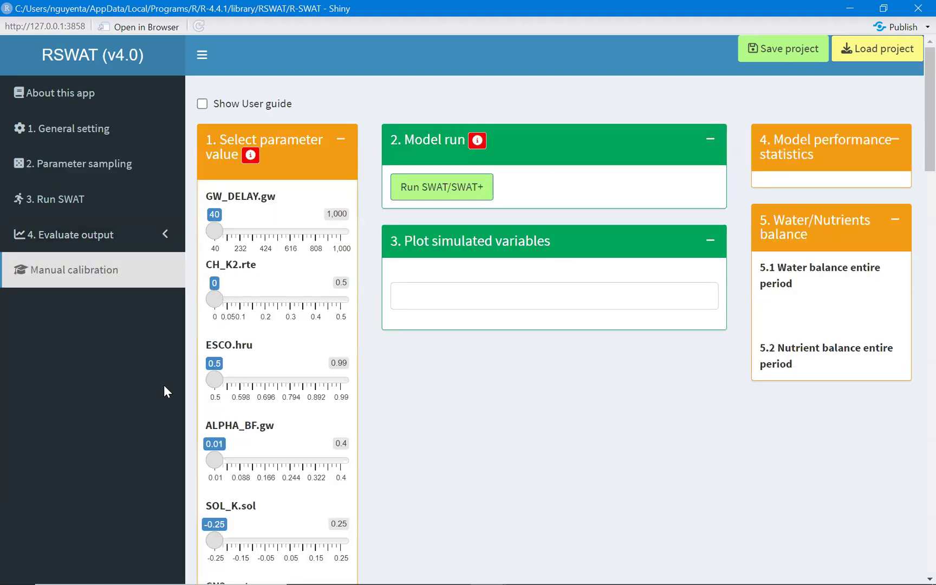
scroll(277, 454, "down", 2)
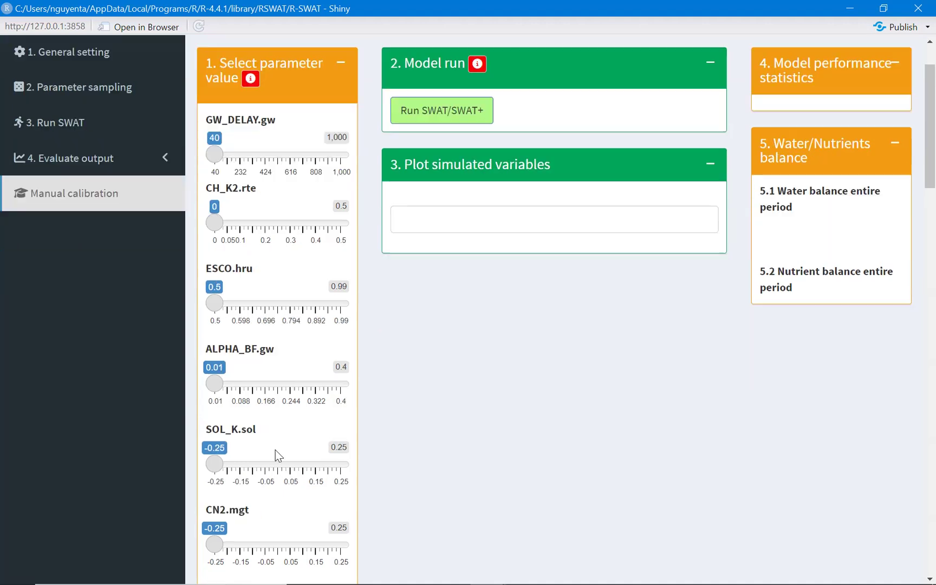
scroll(278, 455, "down", 3)
scroll(267, 439, "up", 5)
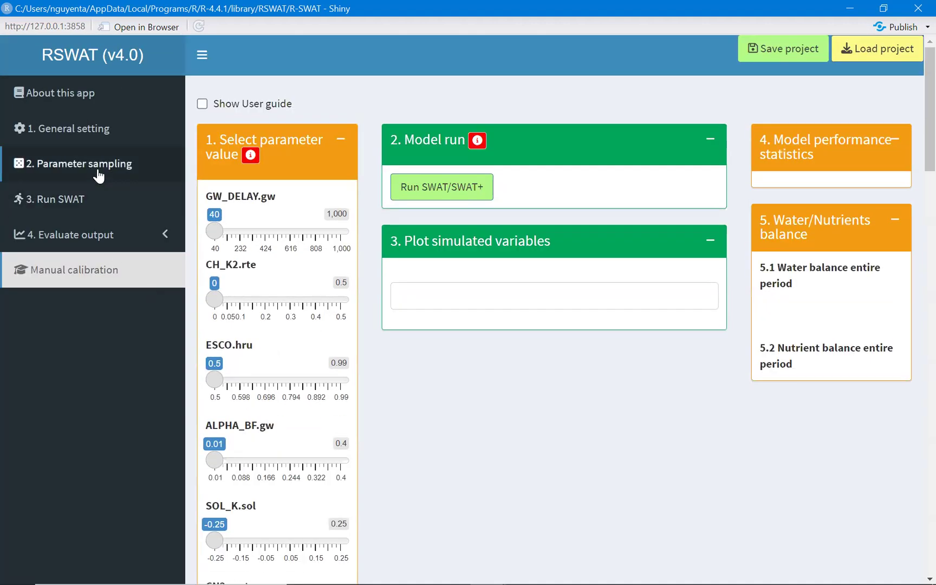
Insert a new row after CH_K2.rte and paste CANMX.hru from the help list into it
left_click(98, 172)
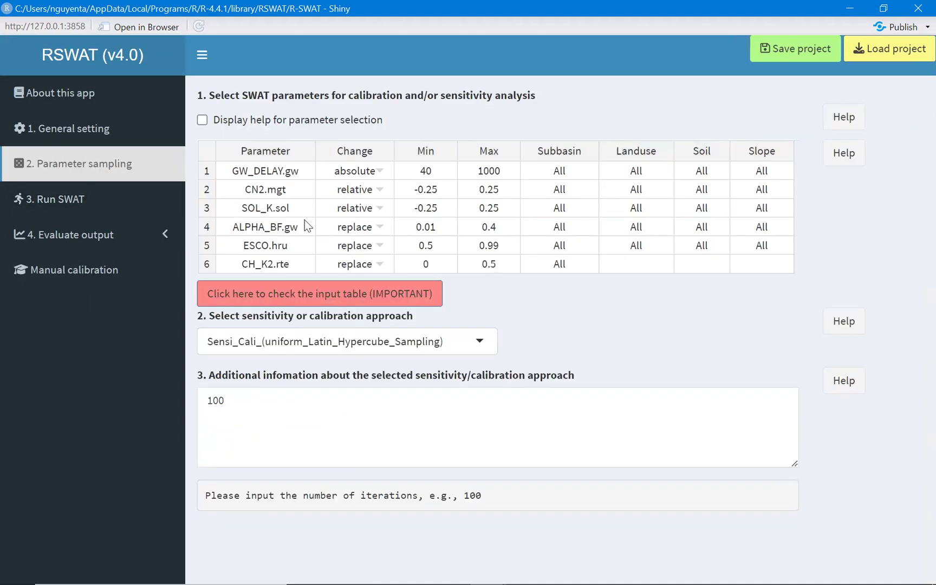
right_click(208, 263)
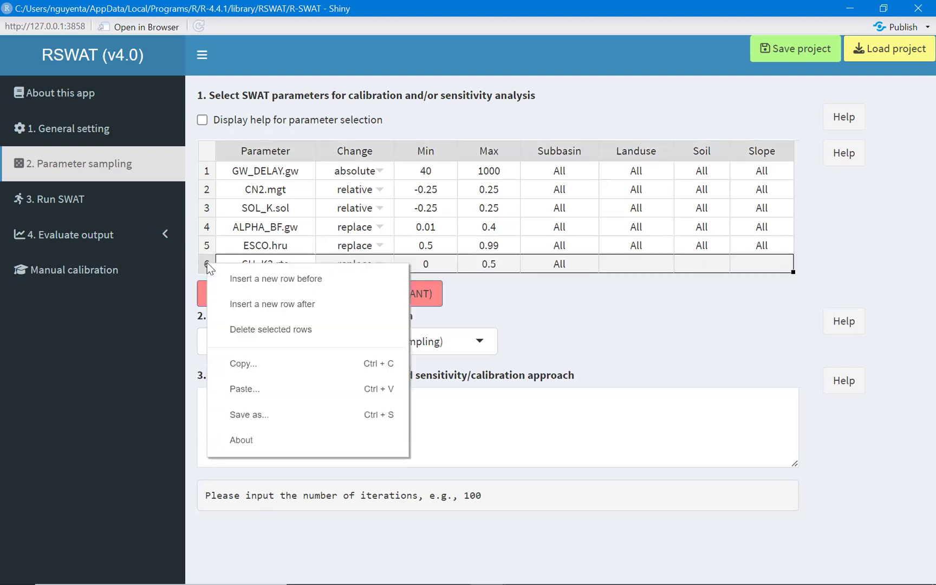
left_click(305, 308)
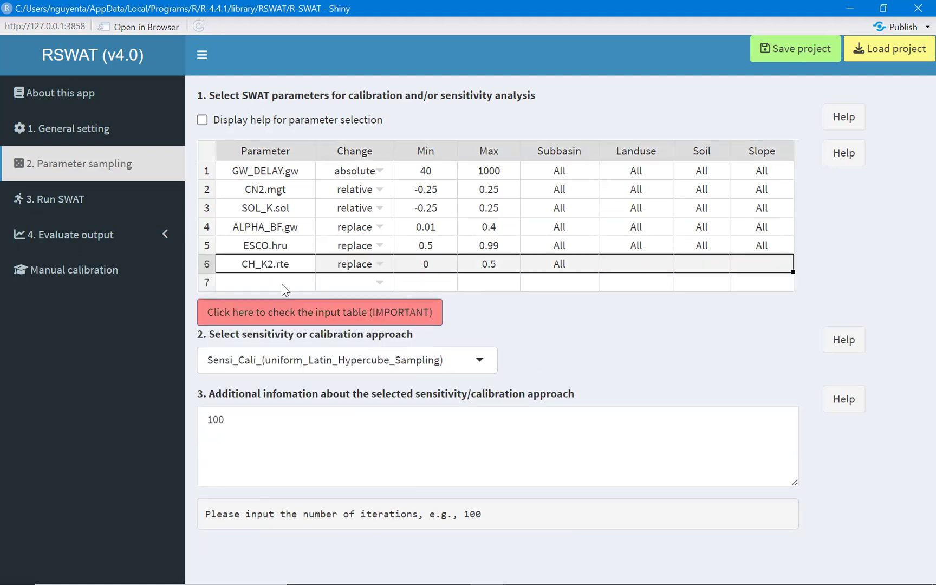
left_click(203, 121)
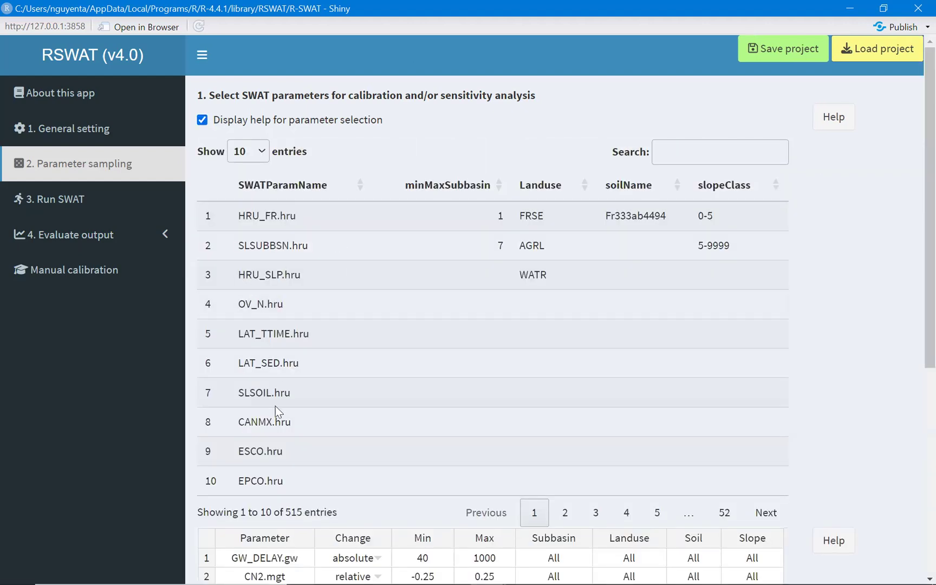
left_click(307, 430)
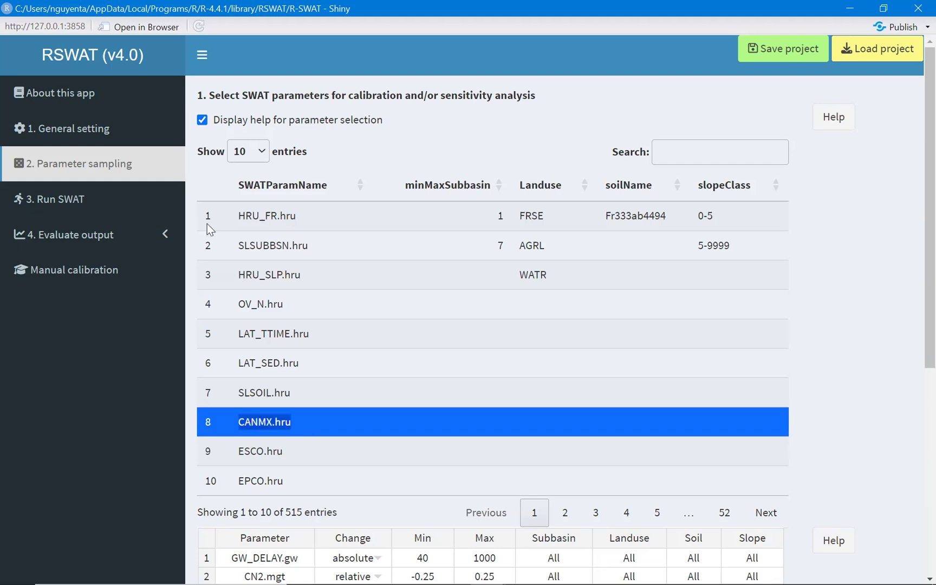
left_click(202, 120)
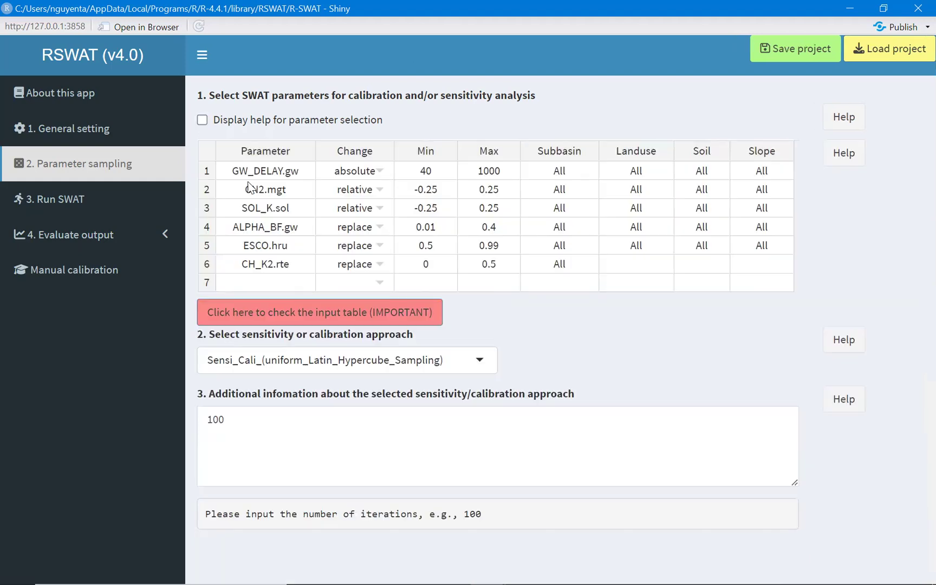
left_click(283, 282)
type("CANMX.hru")
Give CANMX.hru change type replace, Min 1, Max 10, and All for subbasin, landuse, soil, slope
left_click(379, 283)
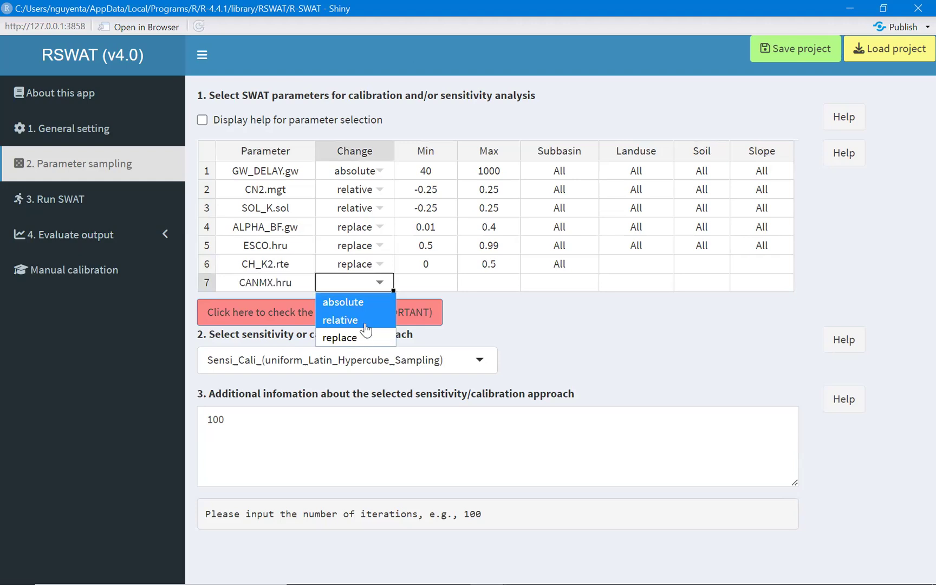
left_click(366, 339)
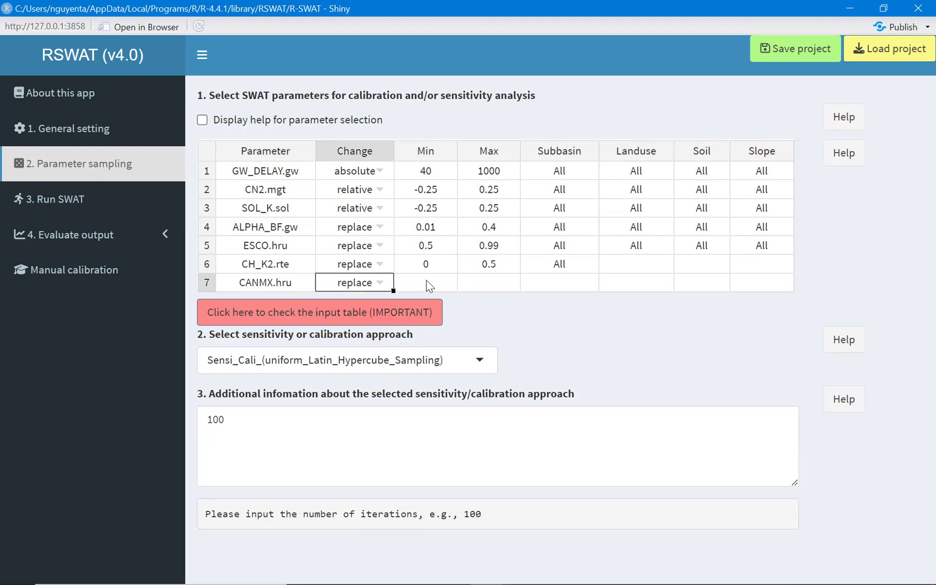
left_click(426, 281)
type("1")
left_click(490, 282)
type("19")
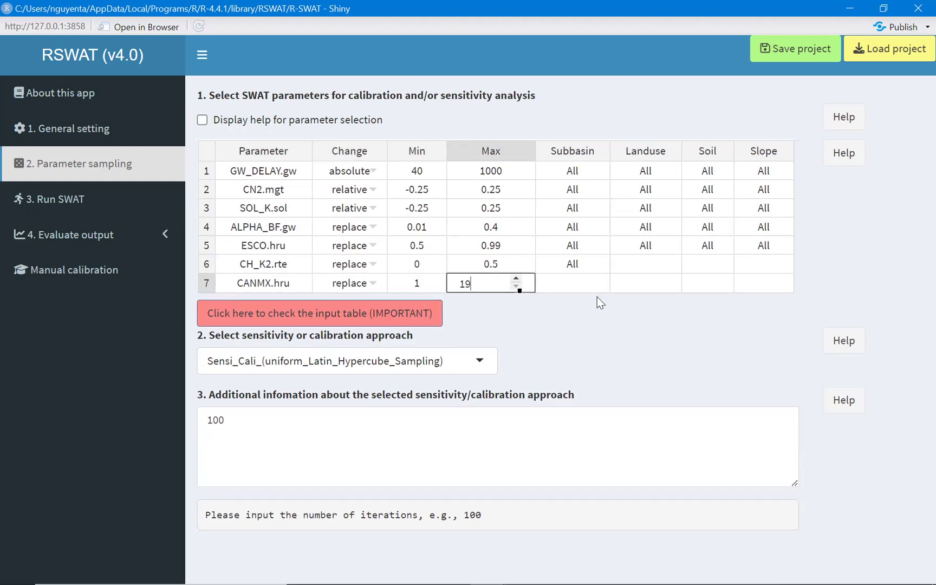
left_click(576, 260)
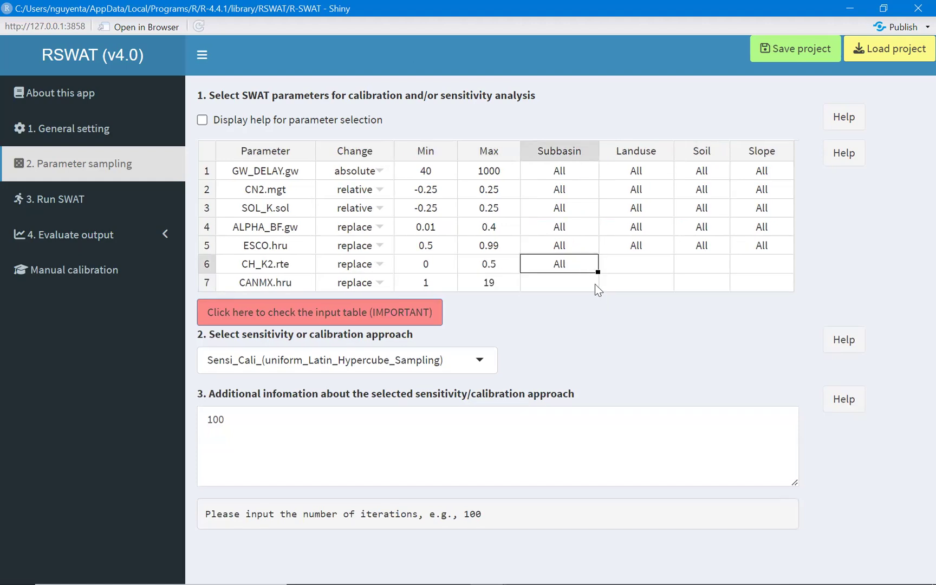
left_click_drag(597, 272, 595, 287)
left_click(506, 282)
type("1")
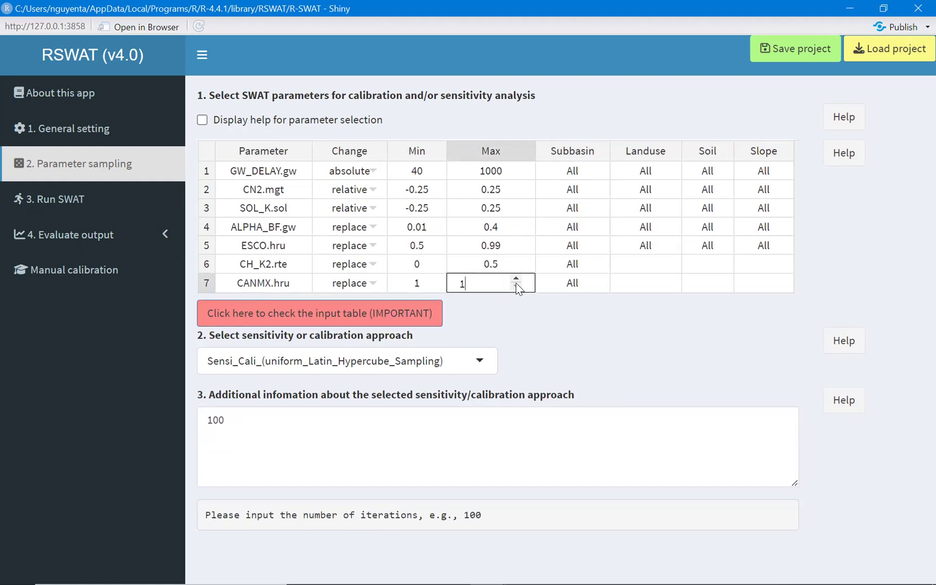
type("0")
left_click(571, 282)
left_click_drag(597, 291, 710, 287)
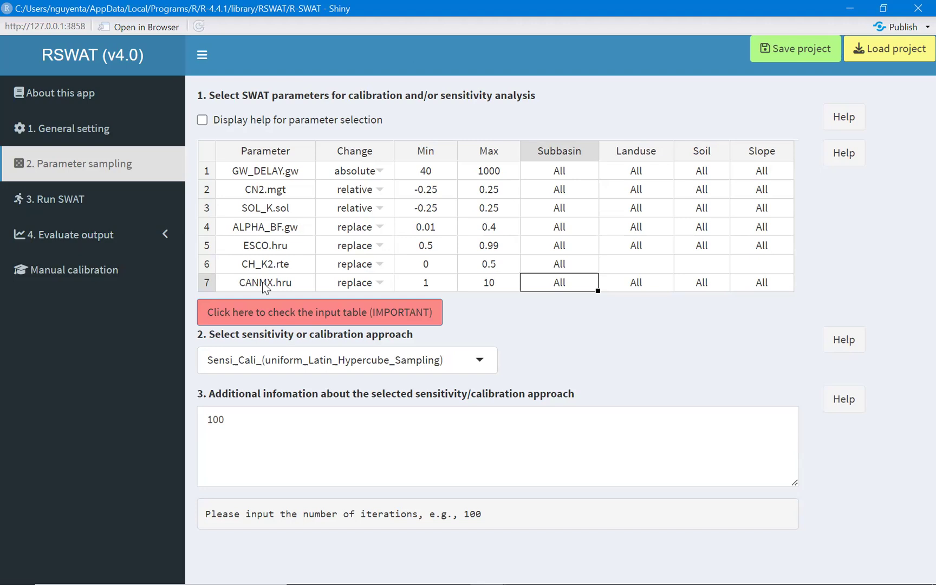
left_click(74, 270)
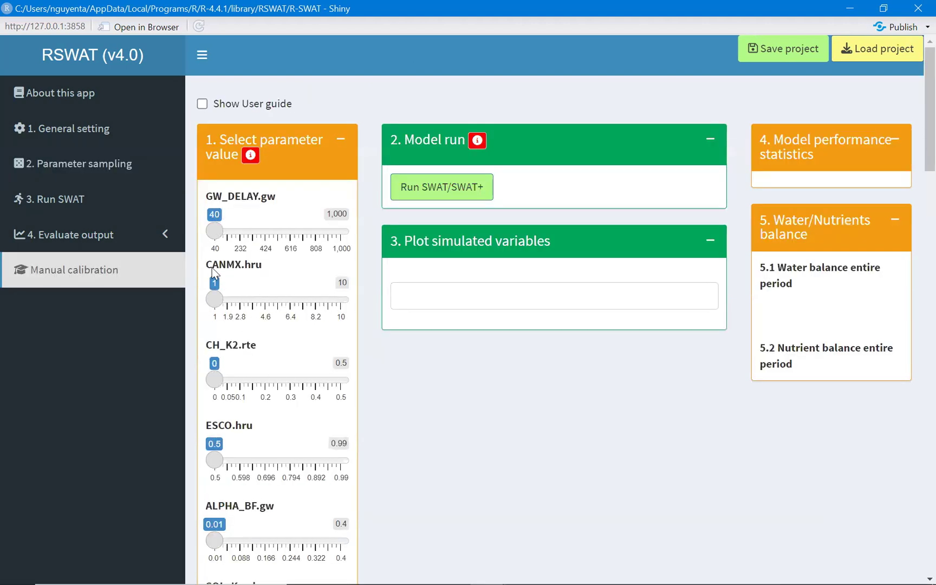
double_click(272, 268)
scroll(268, 173, "down", 1)
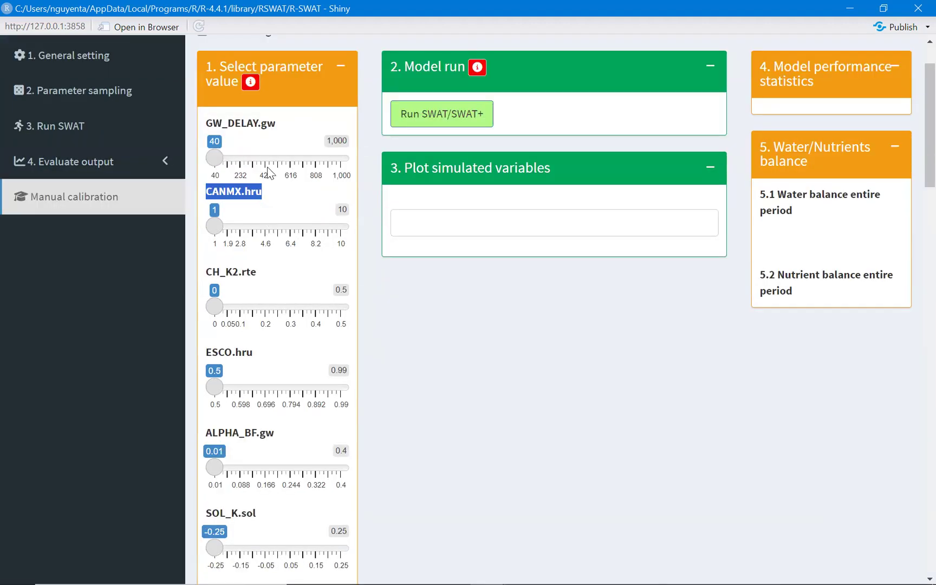
scroll(274, 533, "down", 1)
scroll(274, 528, "up", 2)
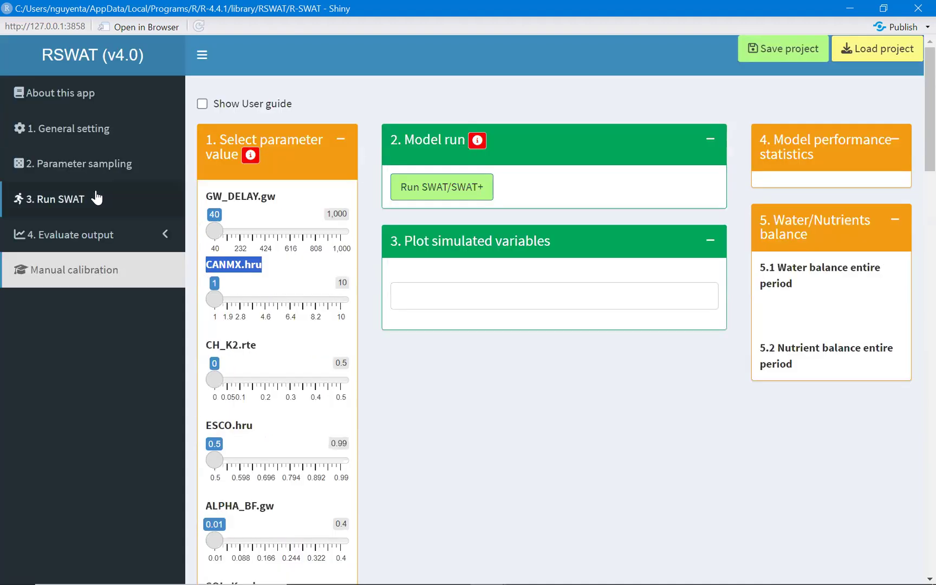
left_click(113, 165)
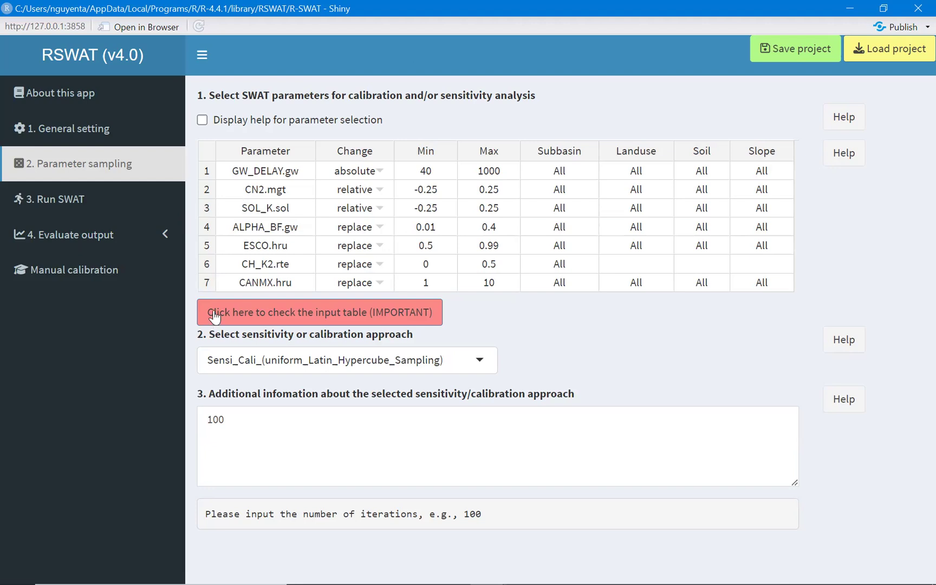
left_click(80, 271)
left_click(231, 267)
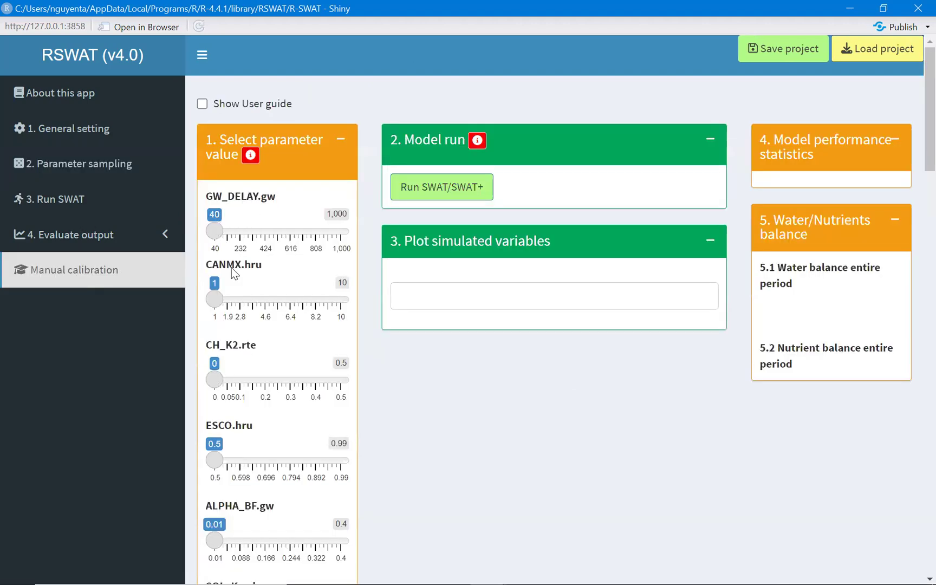
scroll(240, 399, "down", 1)
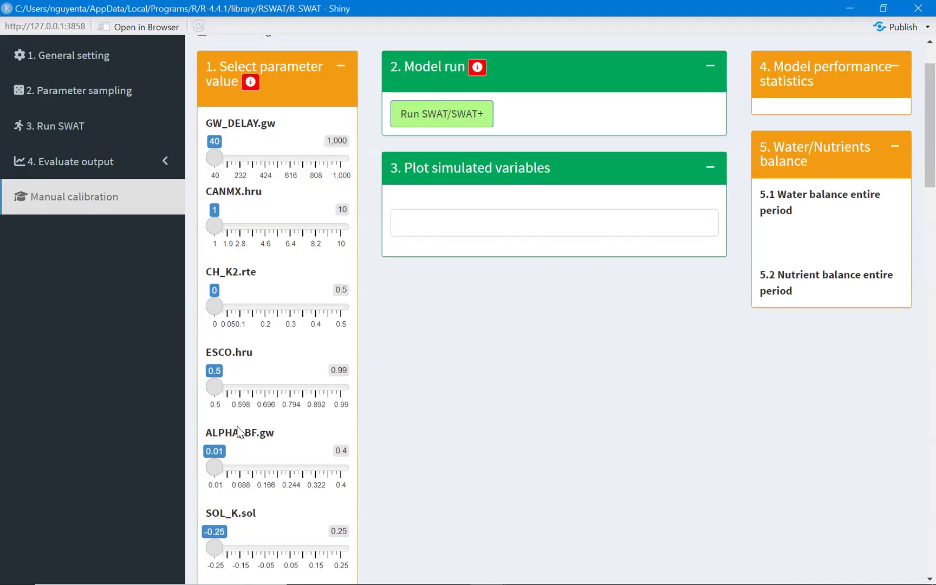
scroll(237, 439, "down", 1)
scroll(253, 504, "down", 1)
scroll(254, 484, "up", 3)
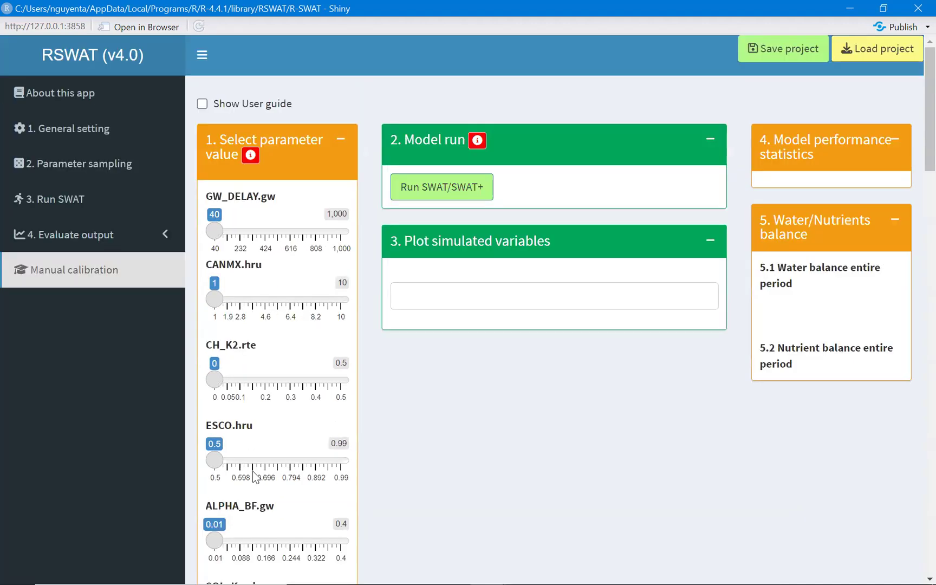
left_click(90, 164)
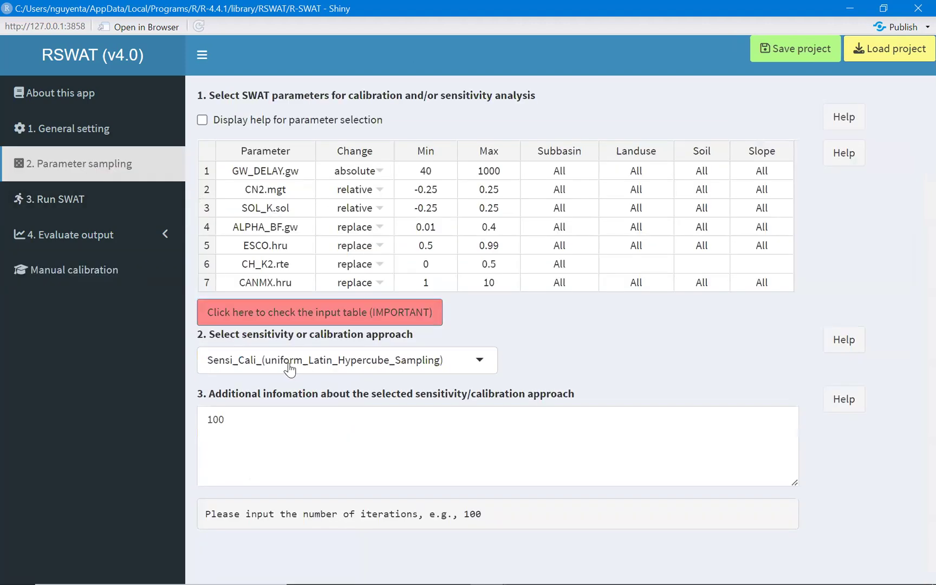
left_click_drag(197, 334, 440, 399)
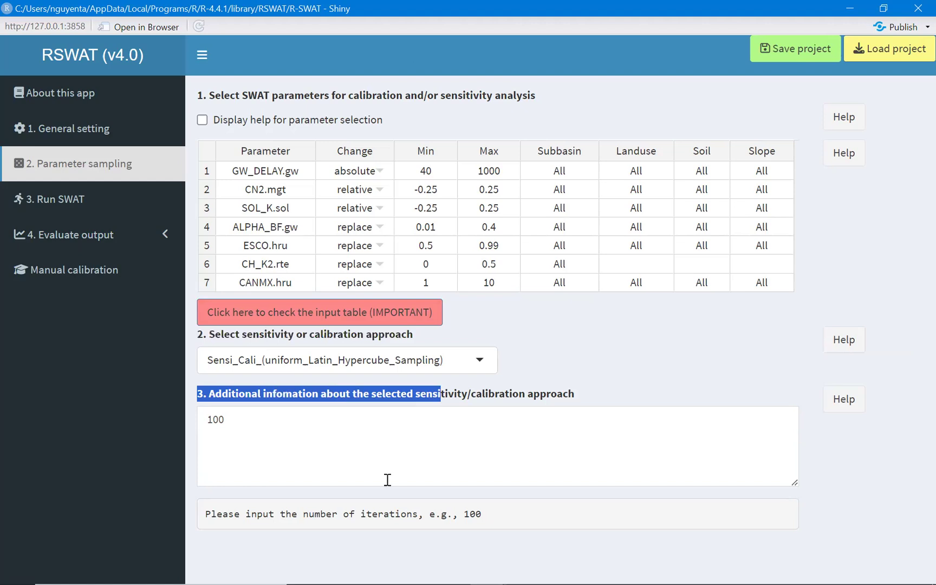
On Run SWAT, delete output rows 2–5, leaving watout.dat column 4 as output
left_click(79, 206)
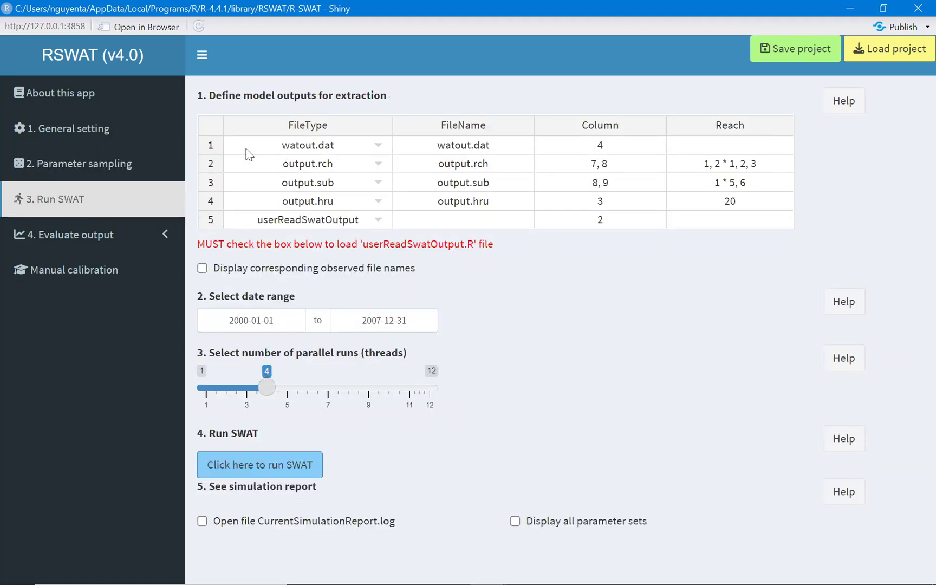
left_click_drag(211, 163, 207, 224)
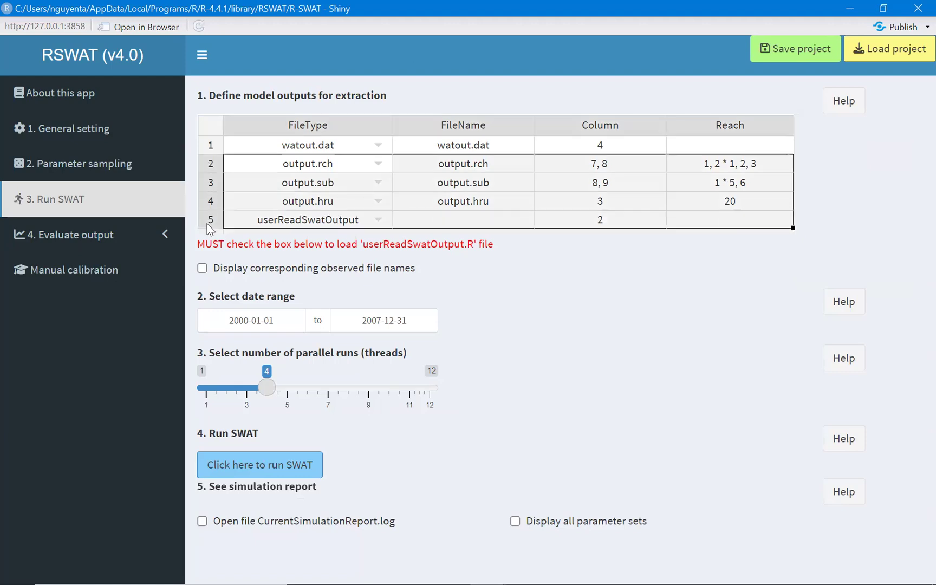
right_click(210, 162)
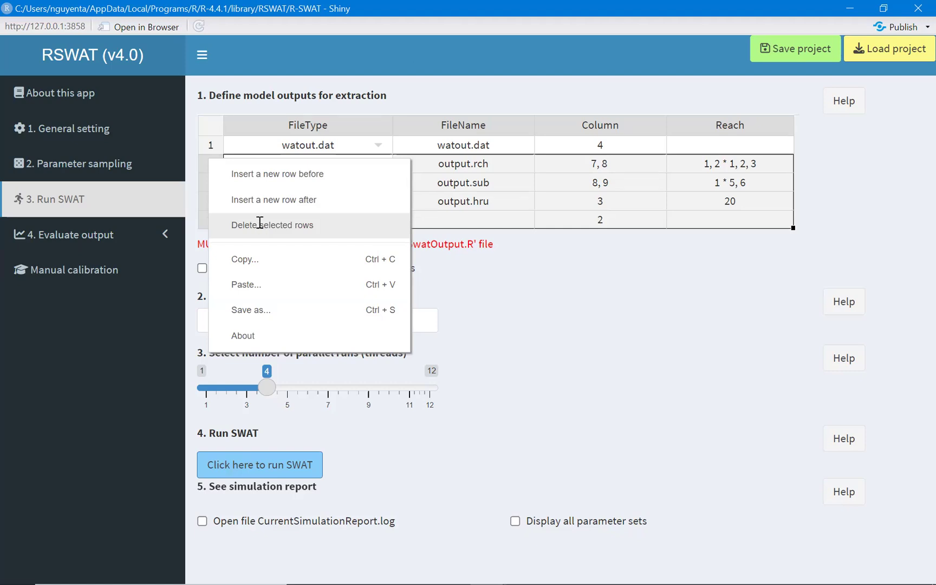
left_click(260, 227)
left_click(431, 145)
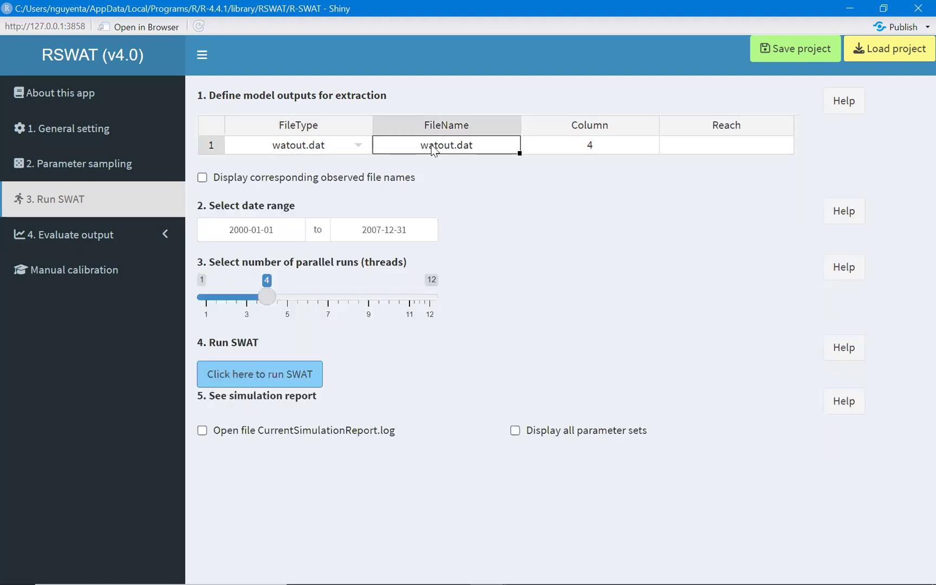
left_click(610, 146)
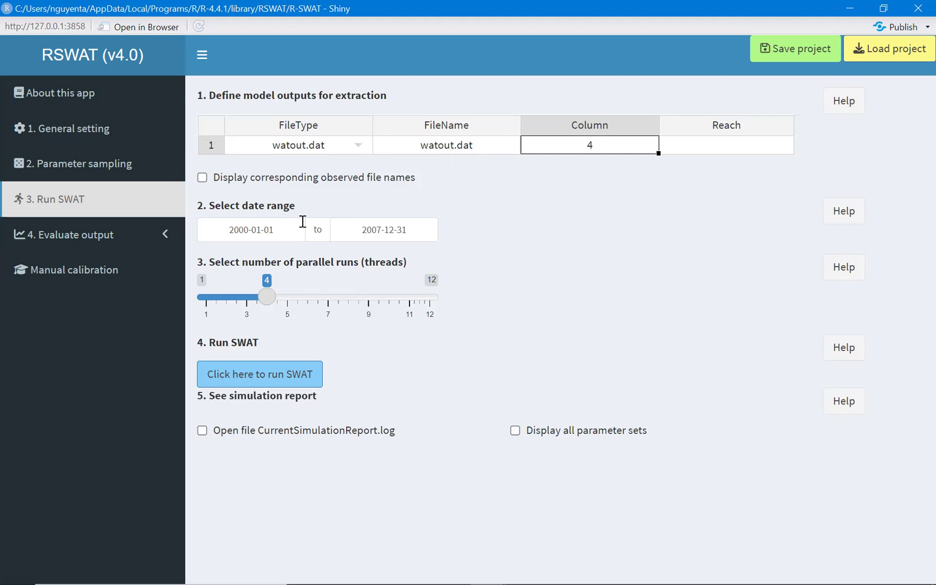
Keep the period 2000-01-01 to 2007-12-31 and reduce parallel runs to 2 threads
left_click(280, 224)
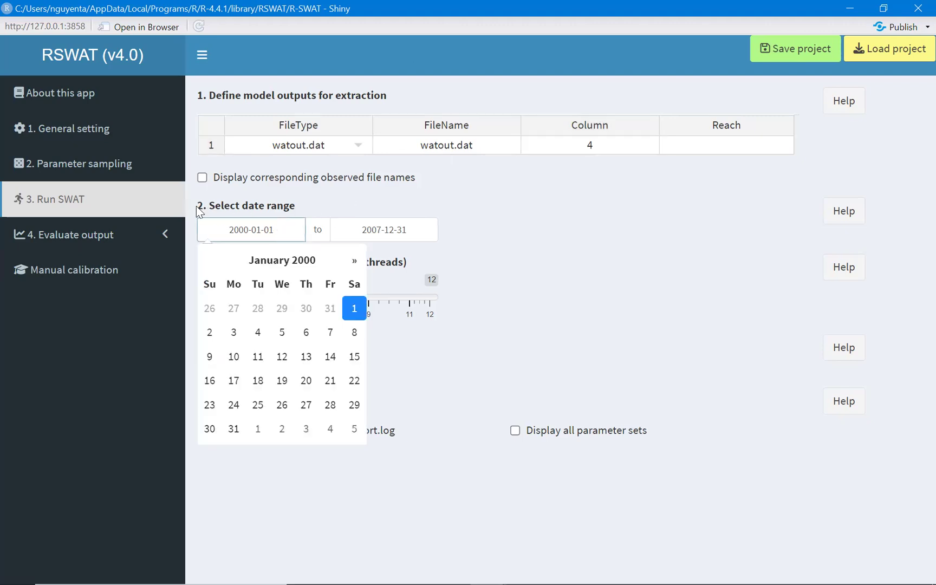
left_click_drag(197, 211, 312, 212)
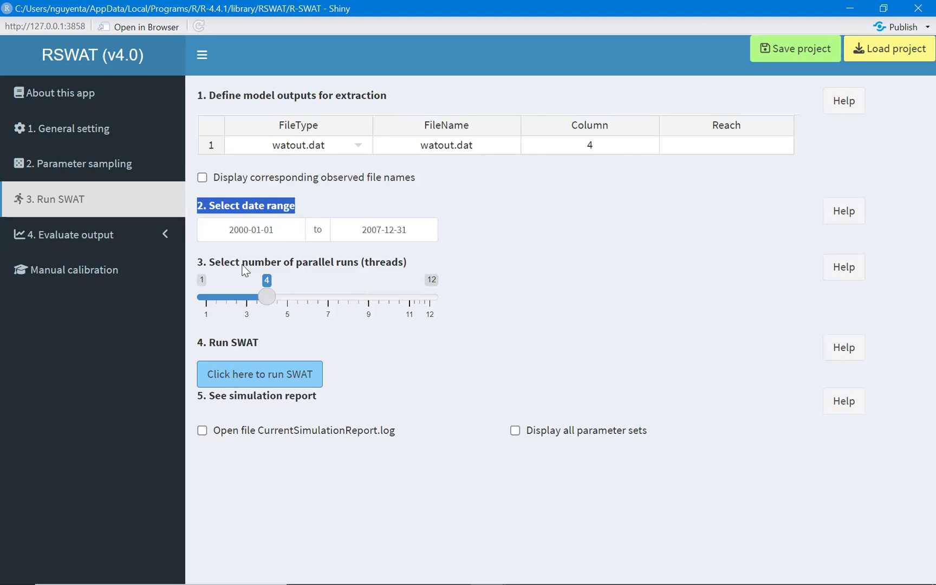
left_click(310, 213)
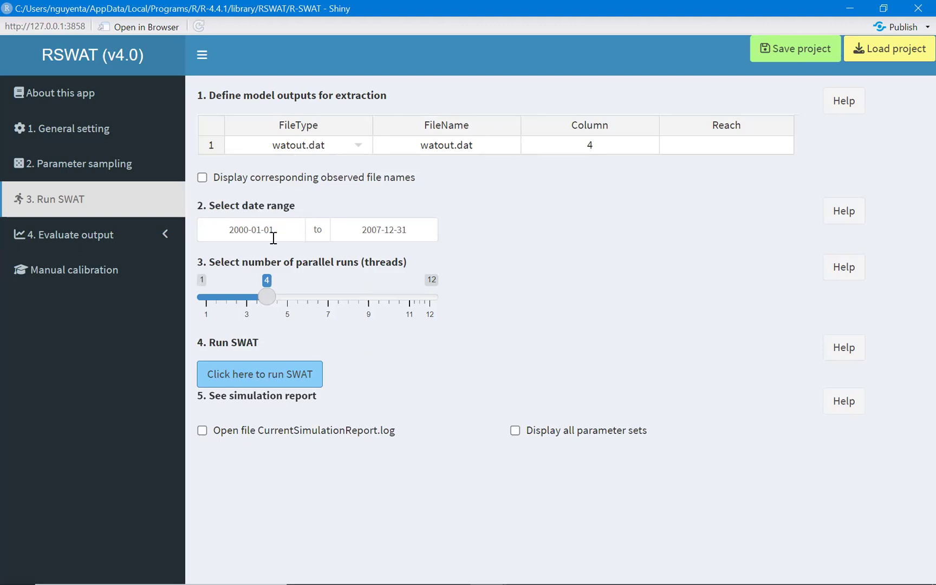
left_click(400, 233)
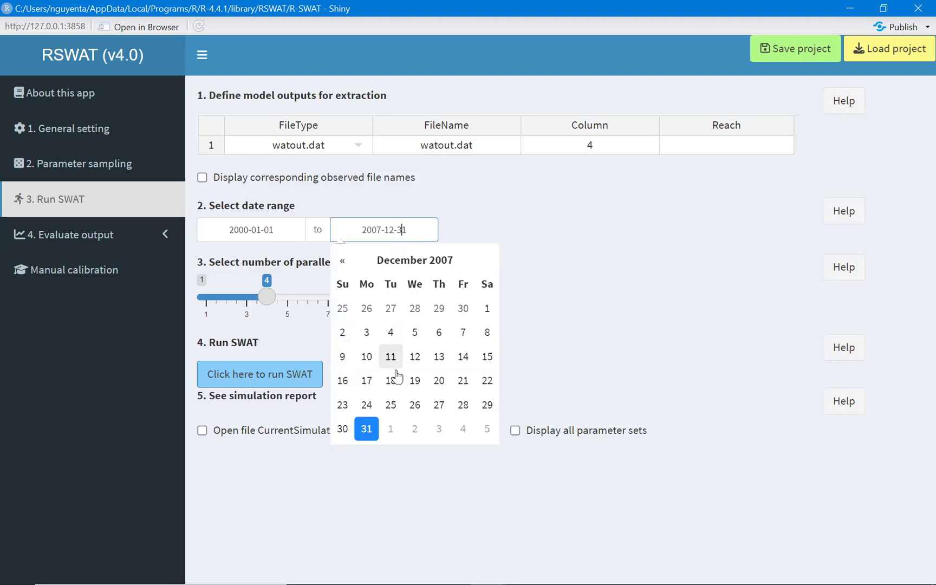
left_click(368, 434)
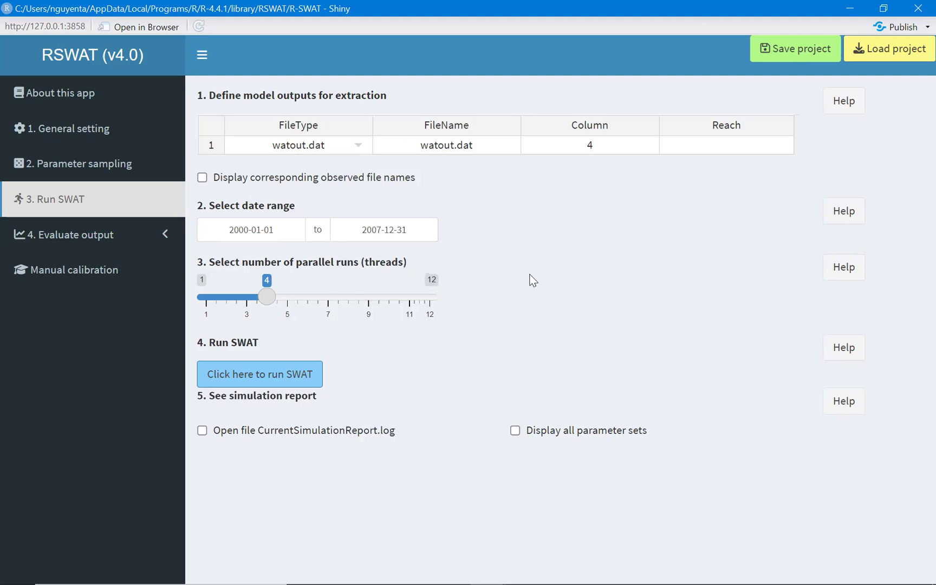
left_click(382, 217)
left_click(318, 245)
left_click_drag(267, 302, 225, 297)
left_click(230, 306)
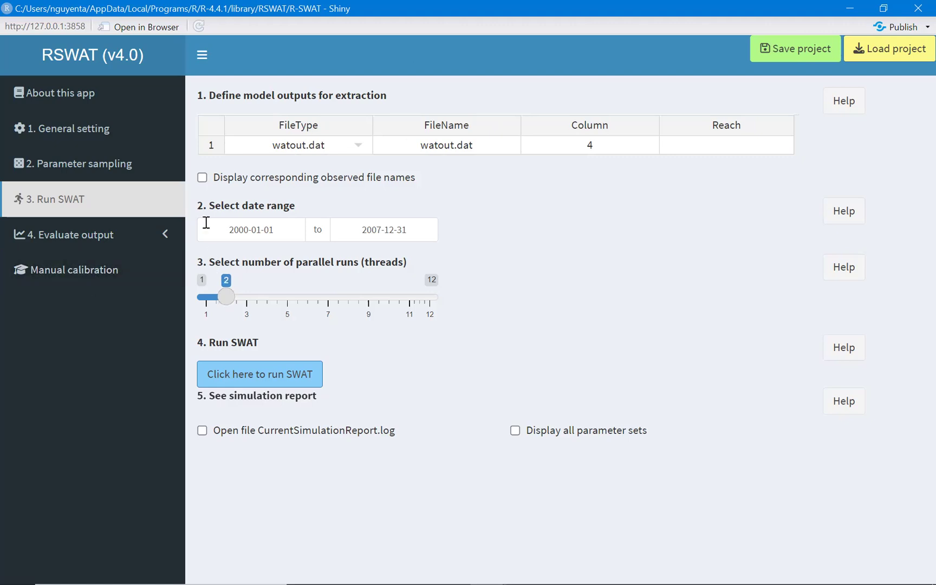
On 4.1 Objective function, keep NSE as the objective function
left_click(93, 238)
left_click(111, 265)
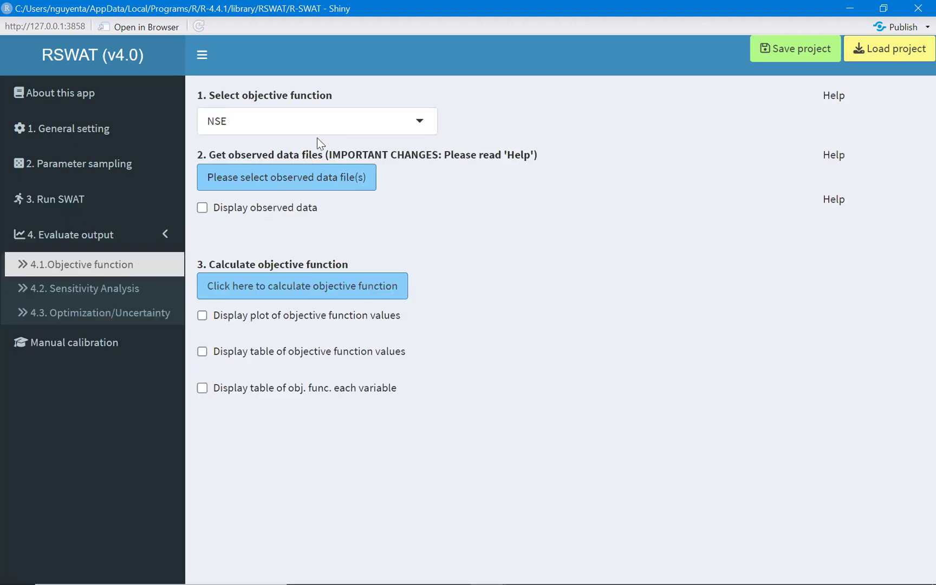
left_click(326, 125)
left_click(282, 153)
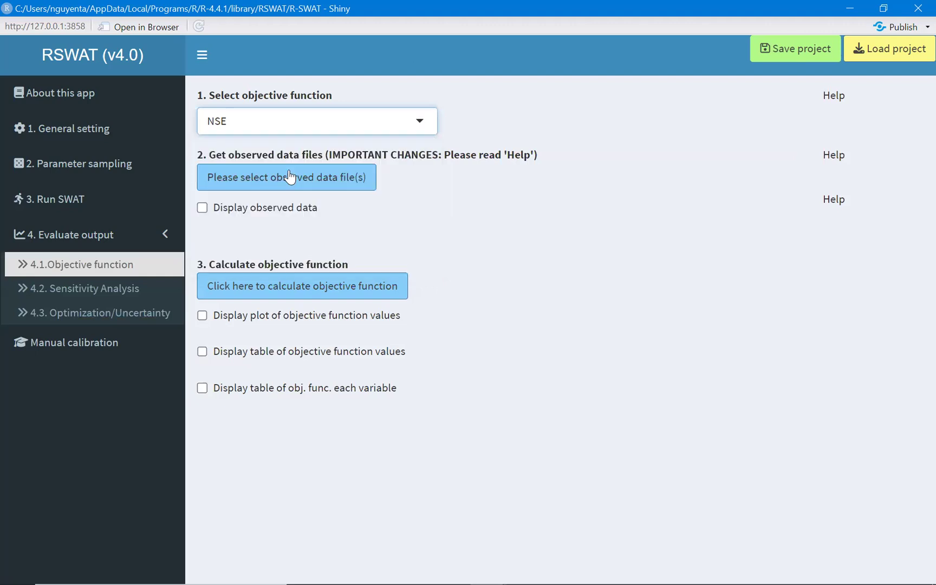
Load observedSWAT\obs_var_1.txt as the observed data file
left_click(302, 185)
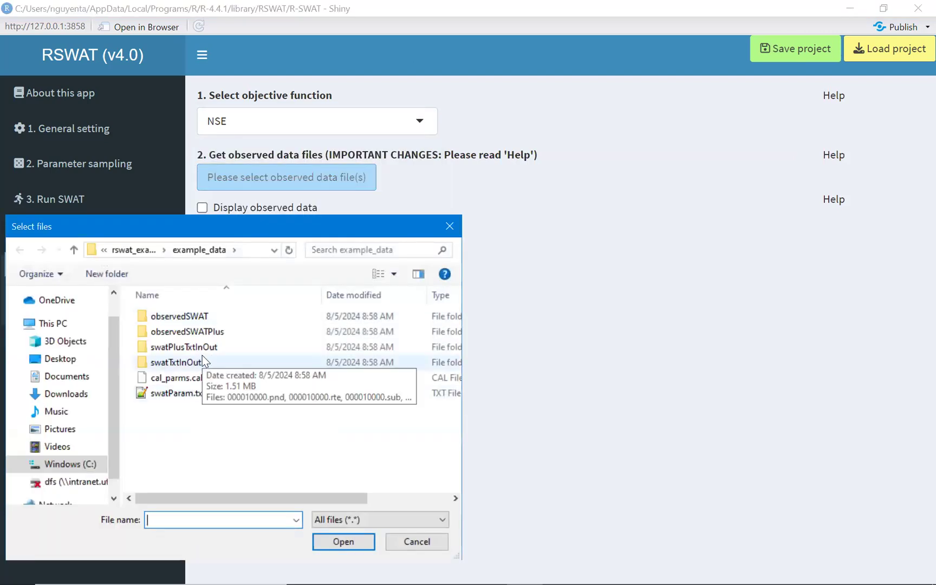
double_click(208, 317)
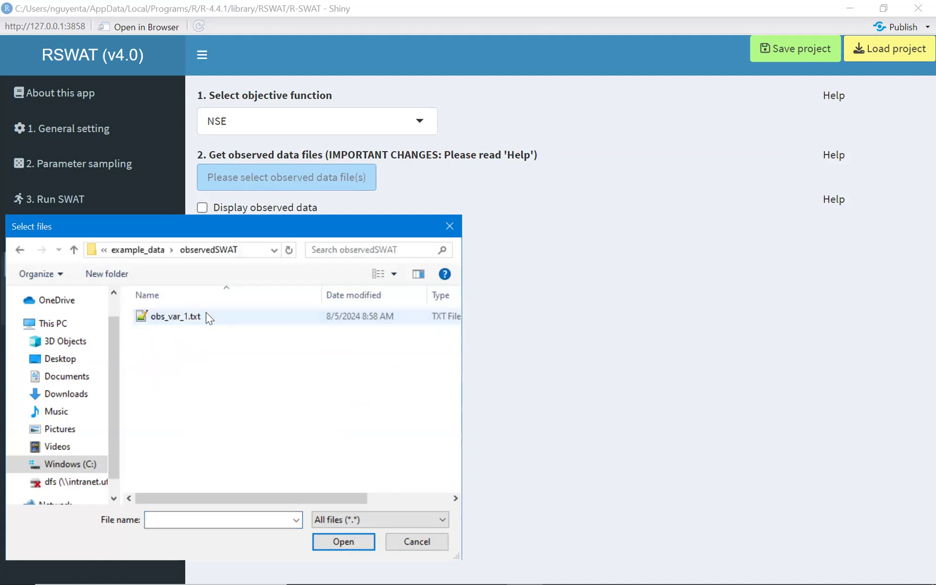
double_click(206, 316)
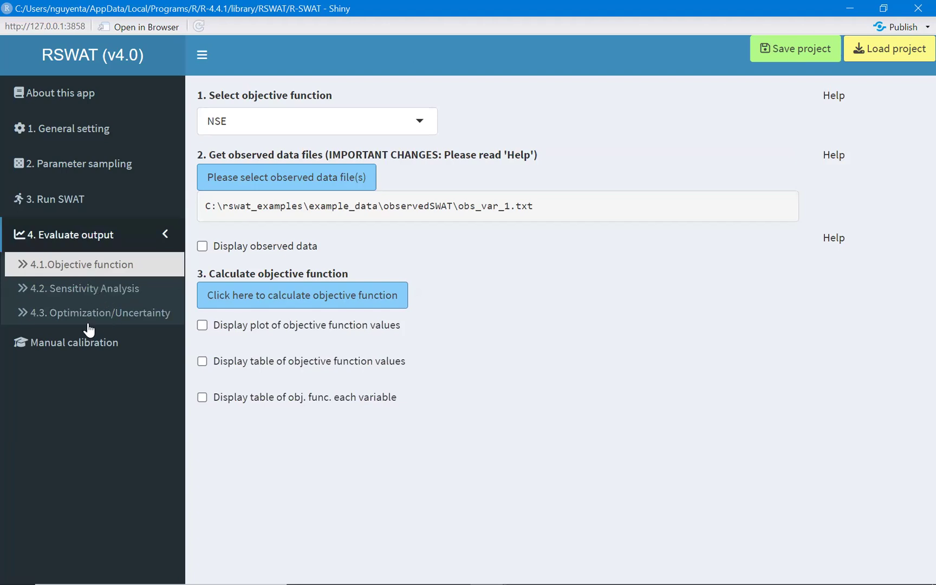
Set GW_DELAY.gw to 424 in manual calibration and run SWAT, giving NSE 0.06/0.19
left_click(92, 346)
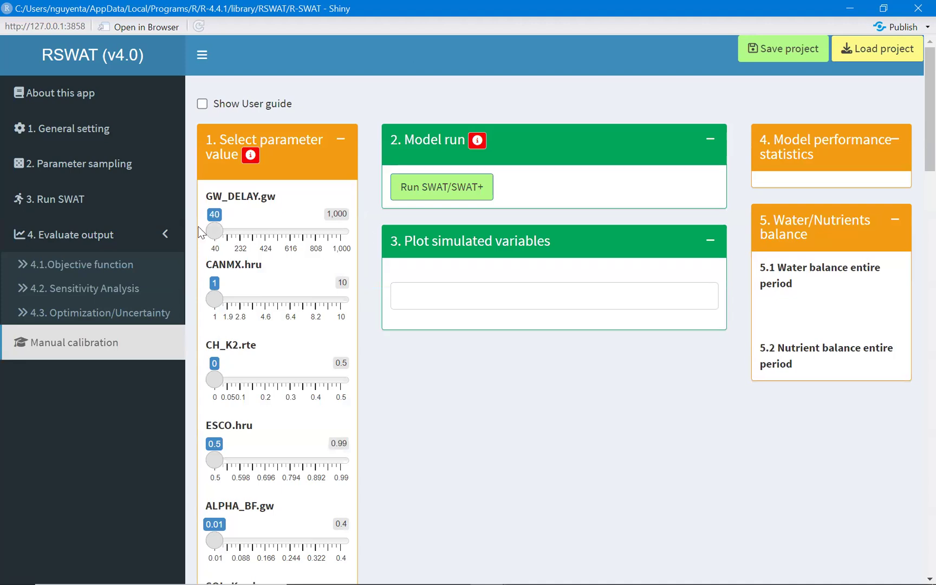
left_click_drag(215, 234, 267, 234)
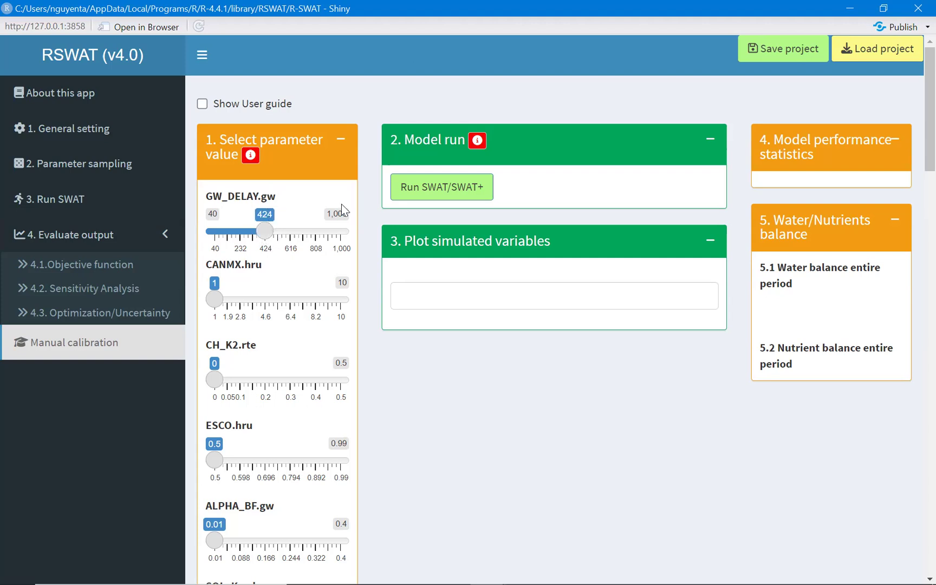
left_click(467, 189)
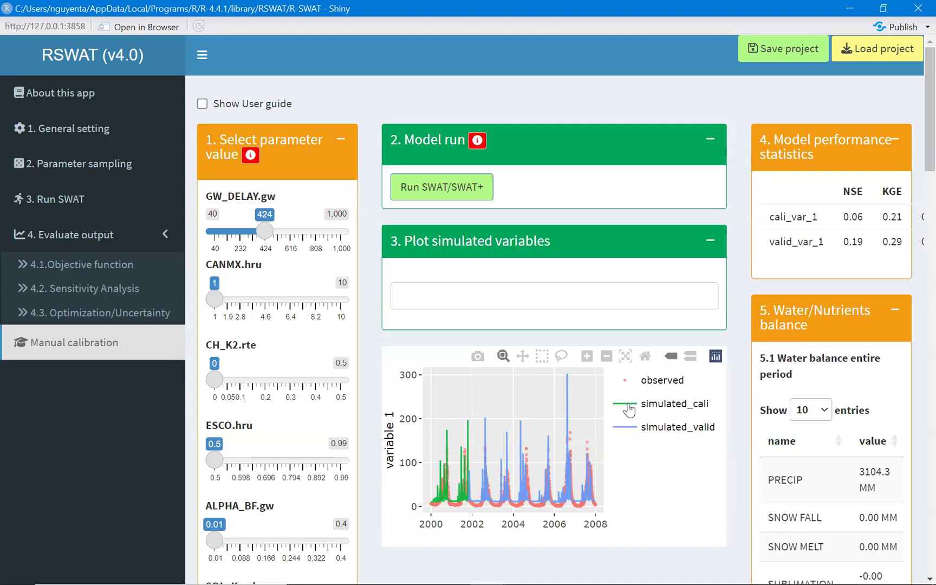
Hide and re-show the simulated_cali and simulated_valid traces in the Plotly chart
left_click(628, 409)
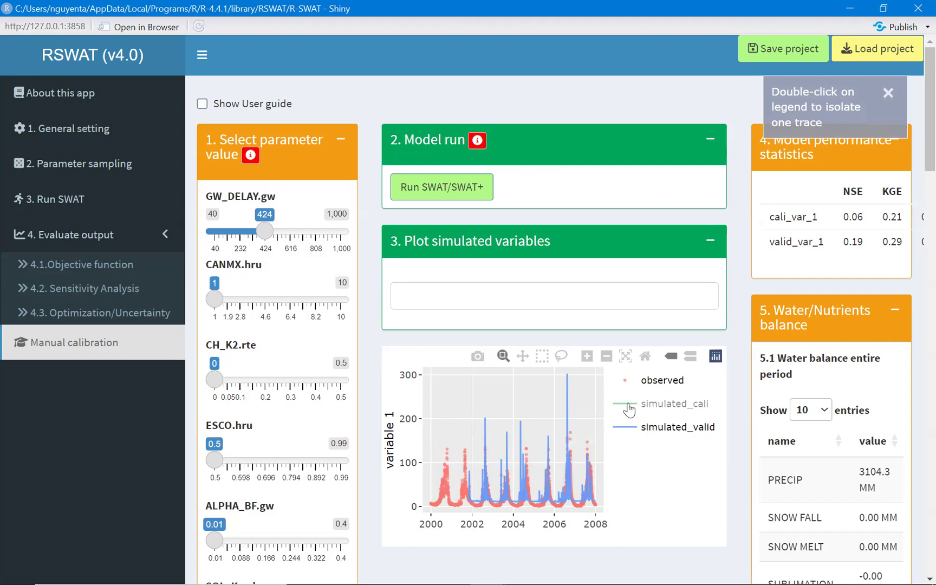
left_click(629, 410)
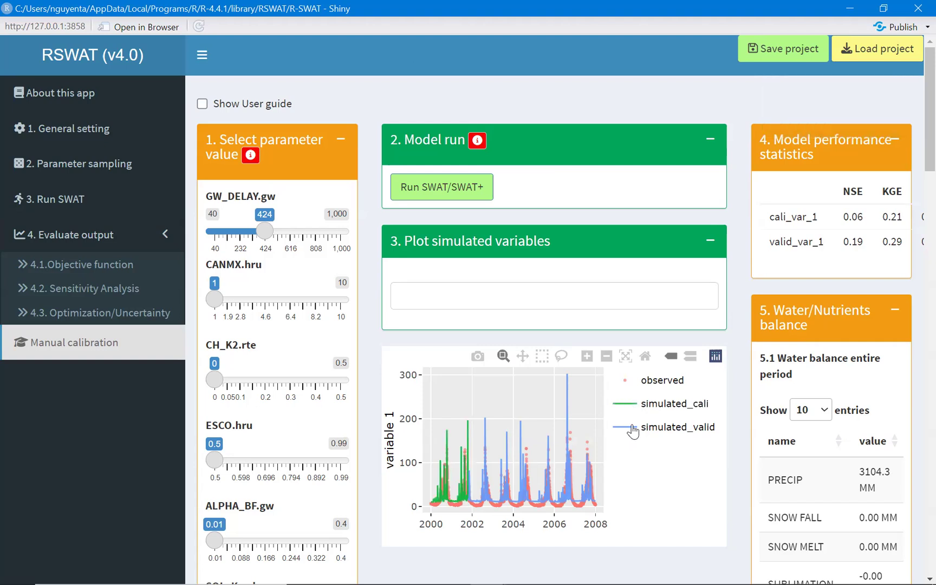
left_click(632, 428)
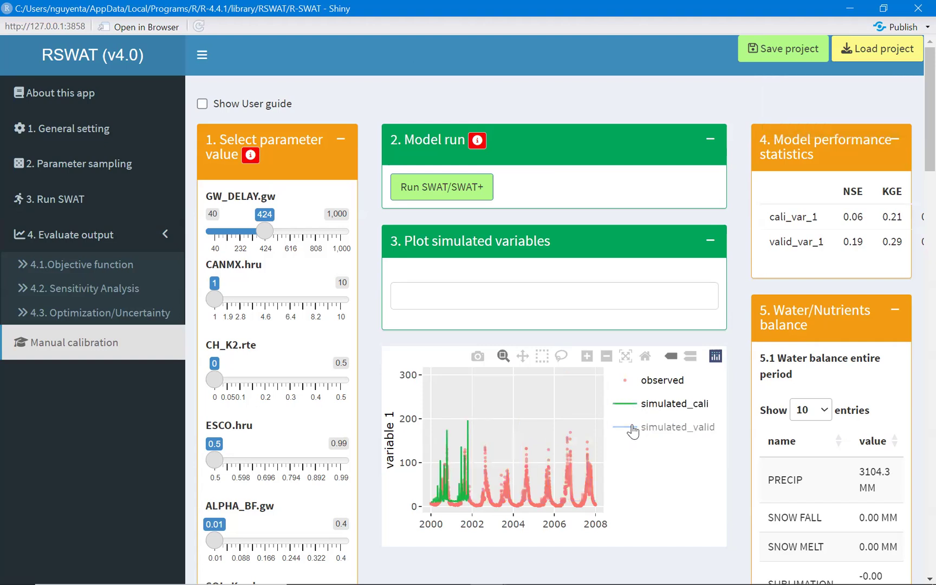
left_click(632, 428)
Open obs_var_1.txt from example_data\observedSWAT in Notepad++ and arrange its window
mouse_move(304, 568)
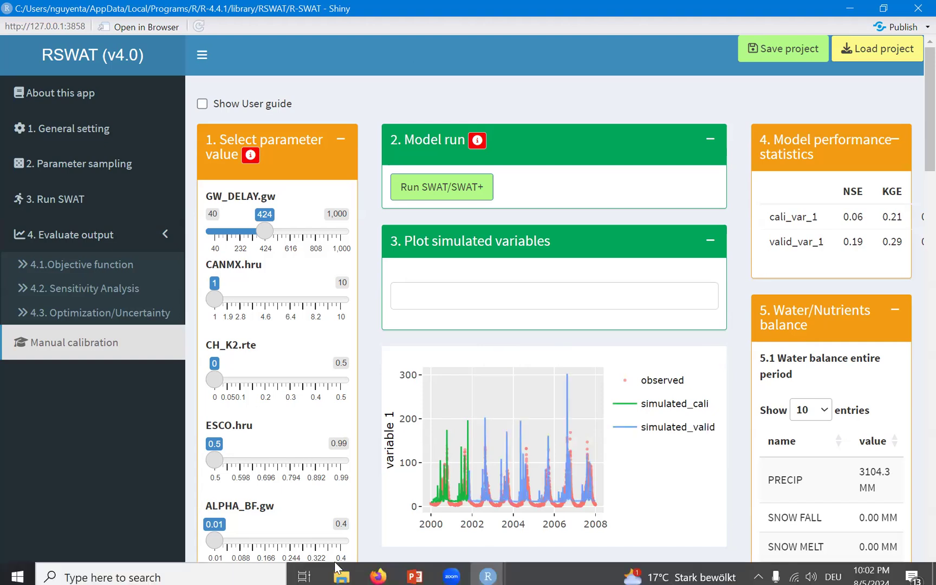
left_click(336, 568)
left_click(536, 178)
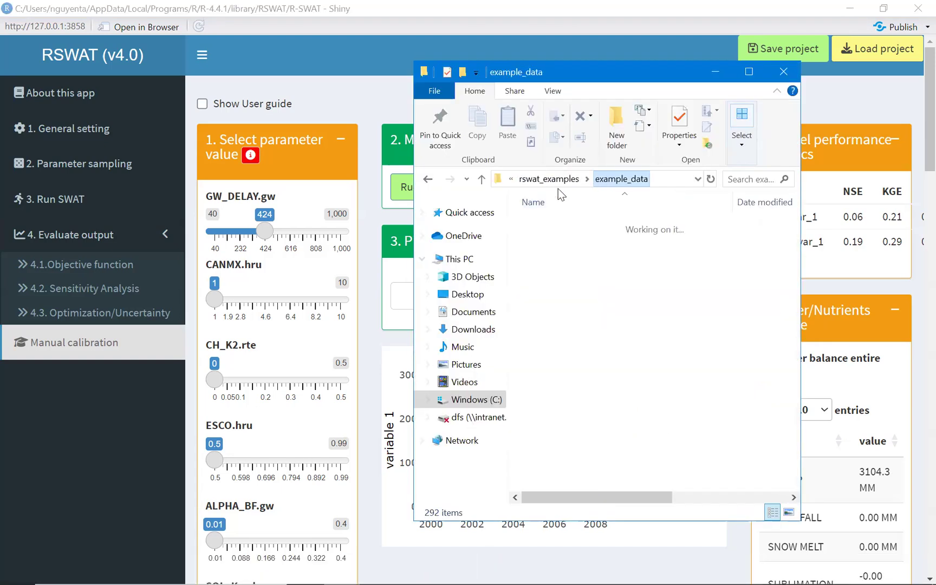
double_click(566, 224)
double_click(567, 224)
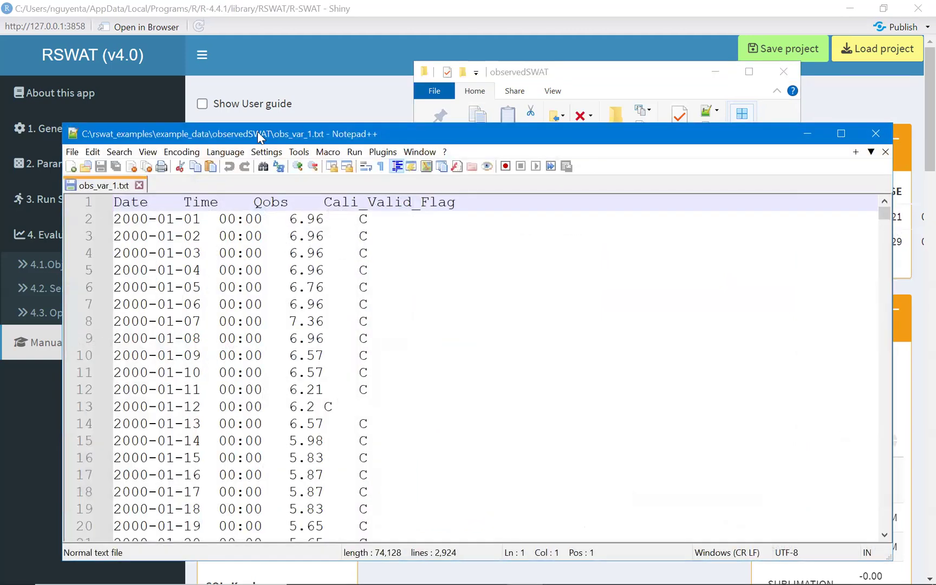
left_click_drag(261, 138, 193, 112)
left_click_drag(325, 237, 344, 237)
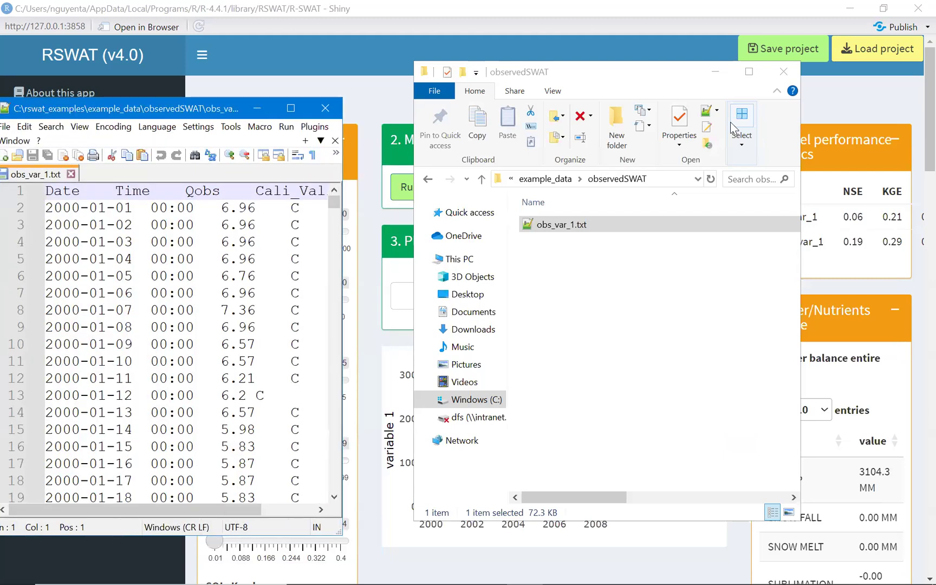
left_click(715, 72)
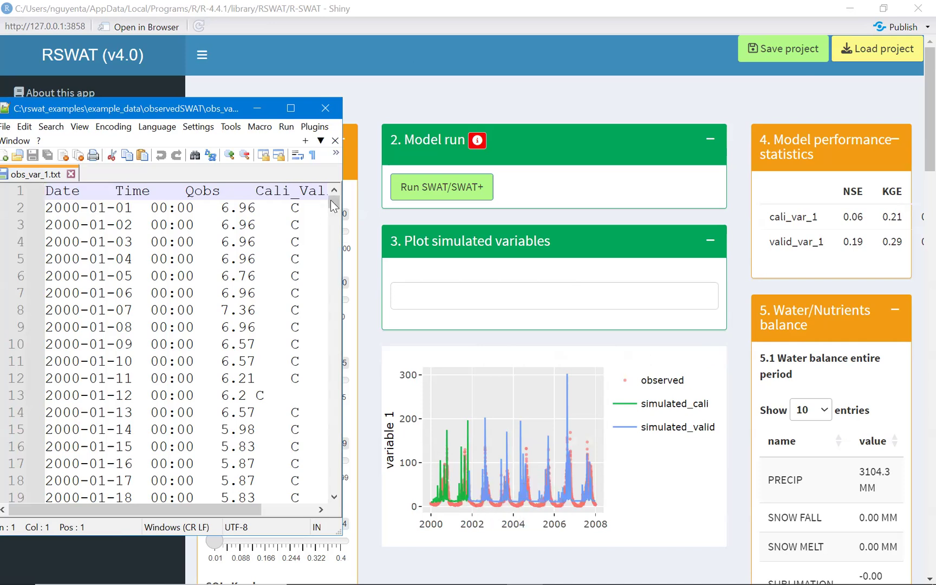
Scroll to line 662 and select 2001-10-22, the last calibration (C) date
scroll(326, 245, "down", 20)
scroll(326, 249, "down", 20)
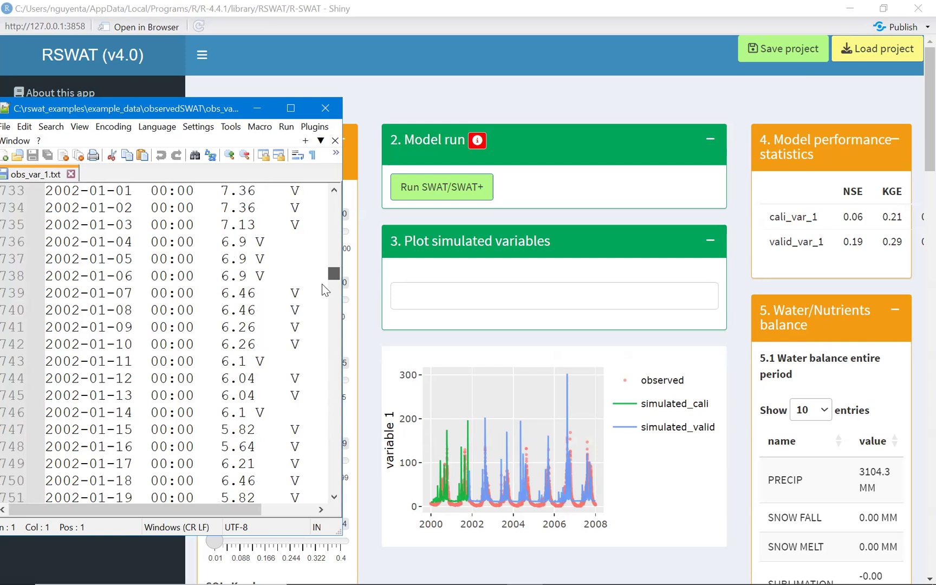
left_click_drag(329, 268, 329, 262)
scroll(309, 348, "down", 3)
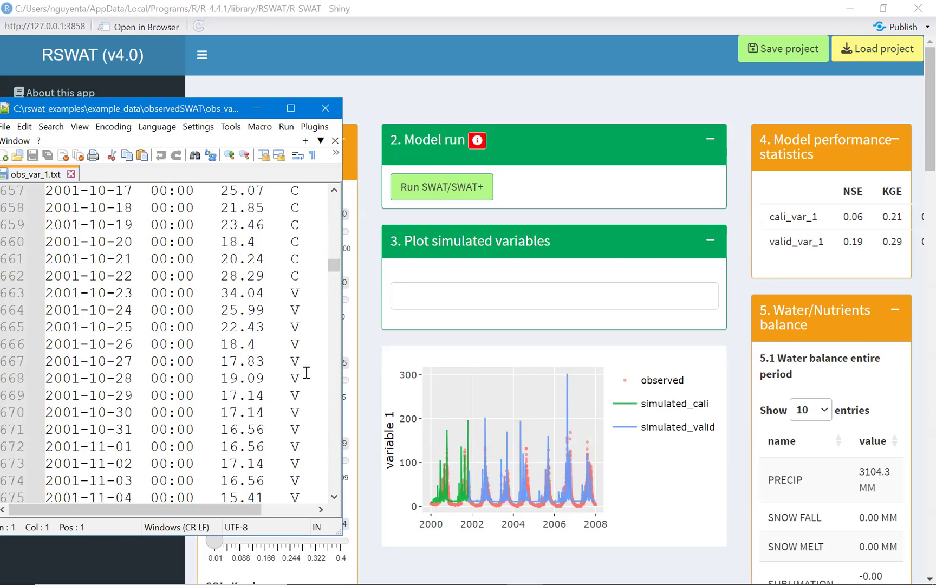
left_click(299, 276)
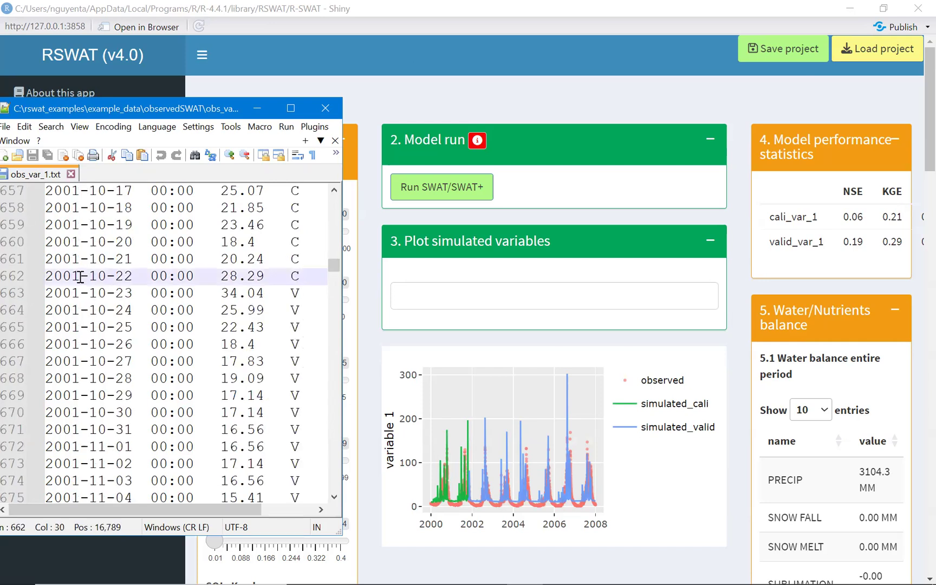
left_click_drag(48, 275, 133, 276)
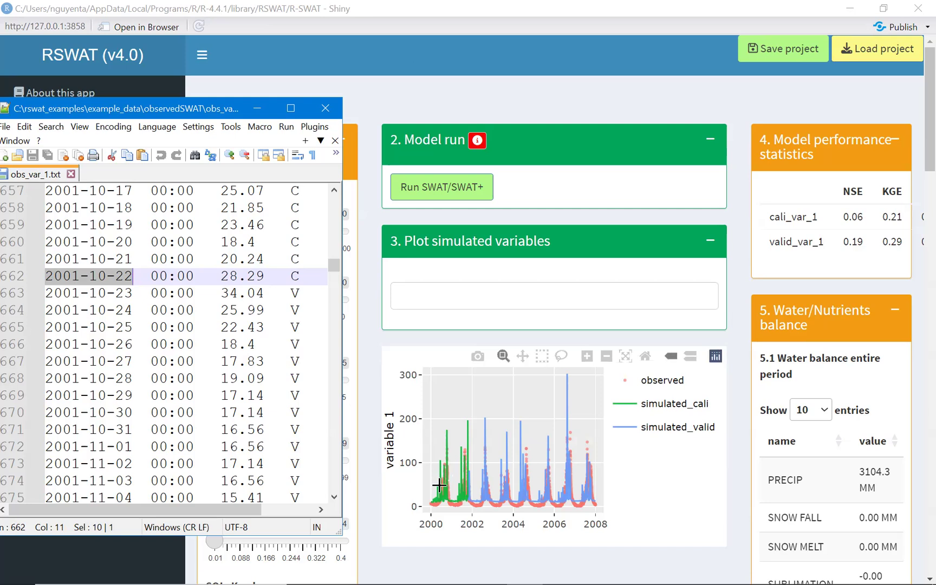
Scroll through the validation (V) rows to the end, then minimize Notepad++
mouse_move(439, 485)
mouse_move(469, 444)
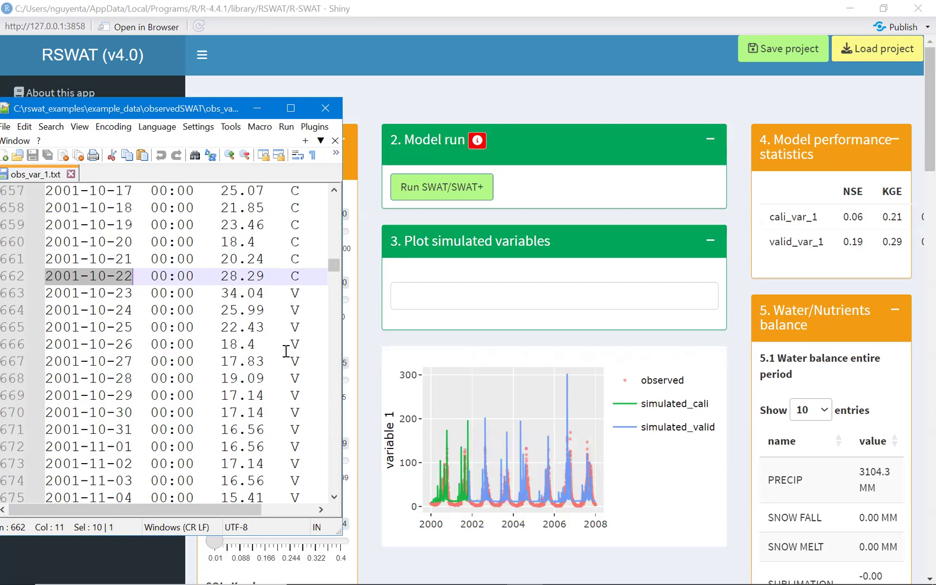
scroll(286, 355, "down", 3)
scroll(286, 354, "down", 20)
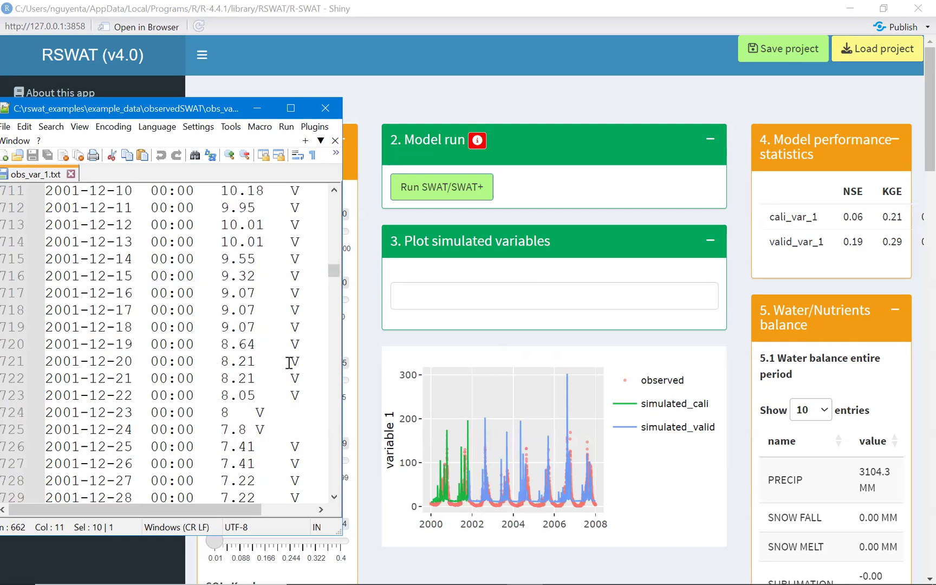
scroll(290, 362, "down", 20)
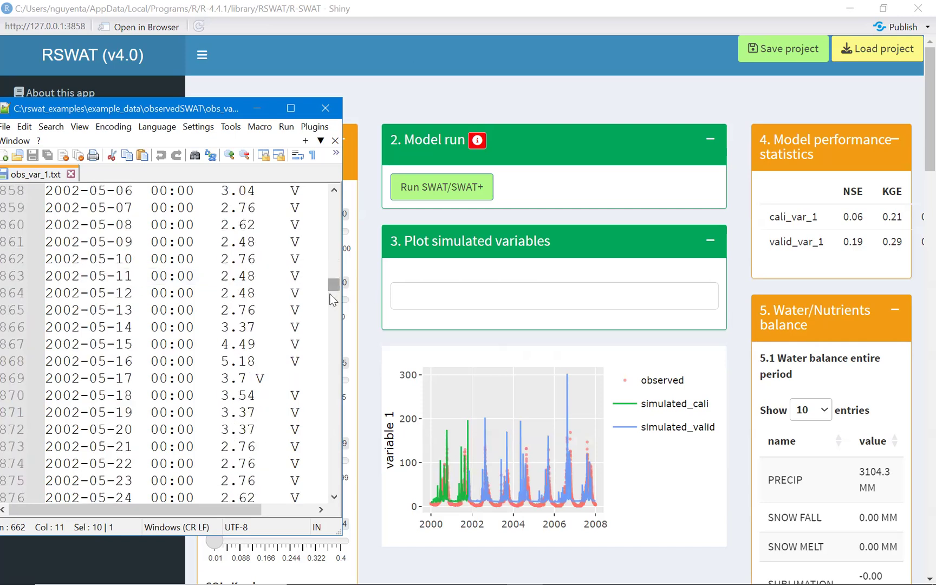
left_click_drag(334, 283, 334, 290)
left_click_drag(327, 410, 334, 454)
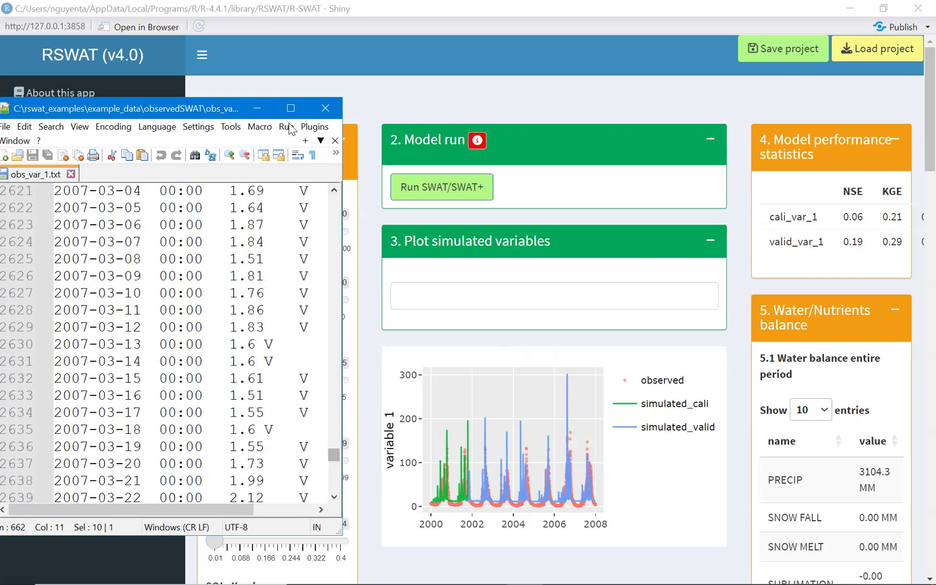
left_click(256, 111)
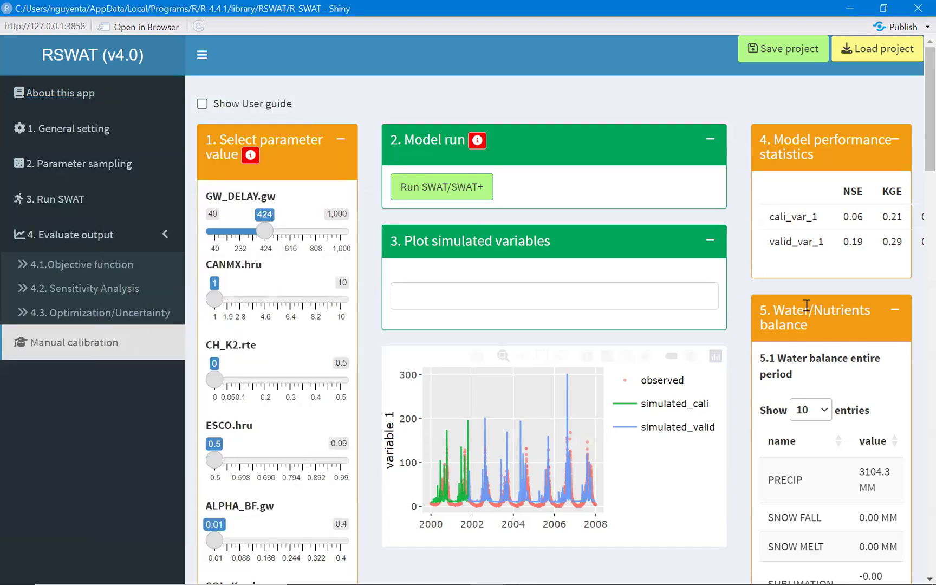
Review the Model performance statistics, noting the calibration NSE of 0.06
left_click_drag(774, 140, 829, 155)
left_click(816, 154)
scroll(737, 424, "down", 3)
scroll(504, 371, "up", 3)
left_click_drag(842, 216, 870, 213)
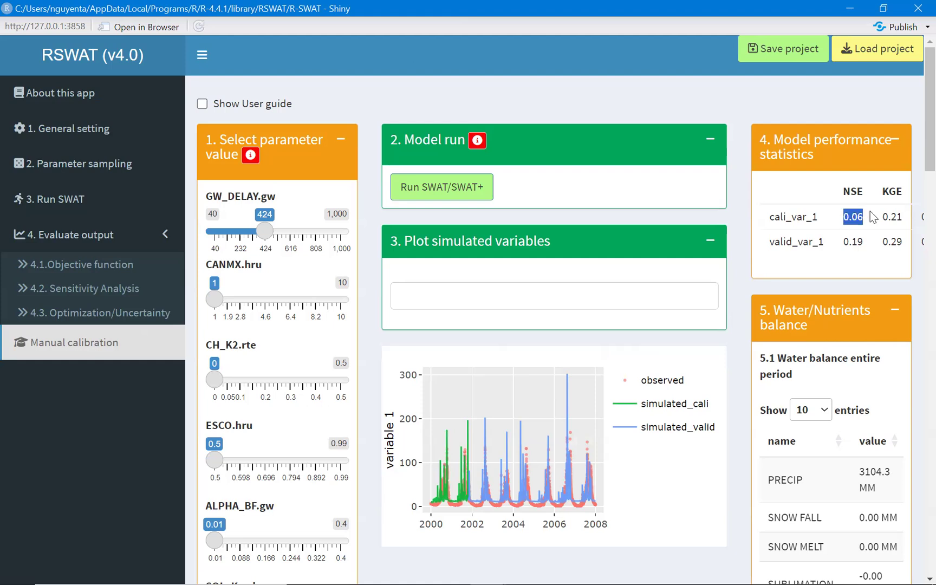
left_click(845, 219)
Reset GW_DELAY.gw to 40, rerun SWAT, and check the calibration NSE of 0.11
left_click_drag(265, 234, 204, 228)
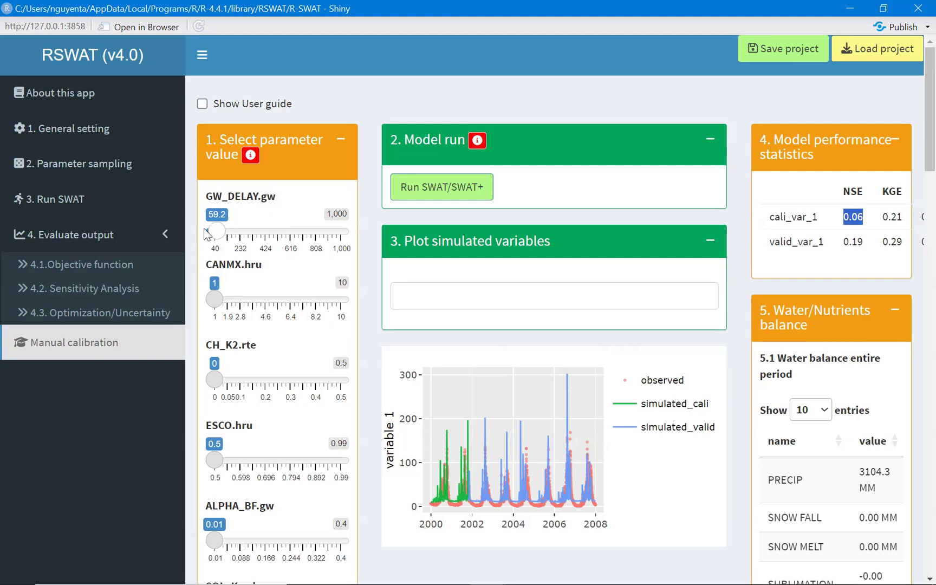
left_click(438, 189)
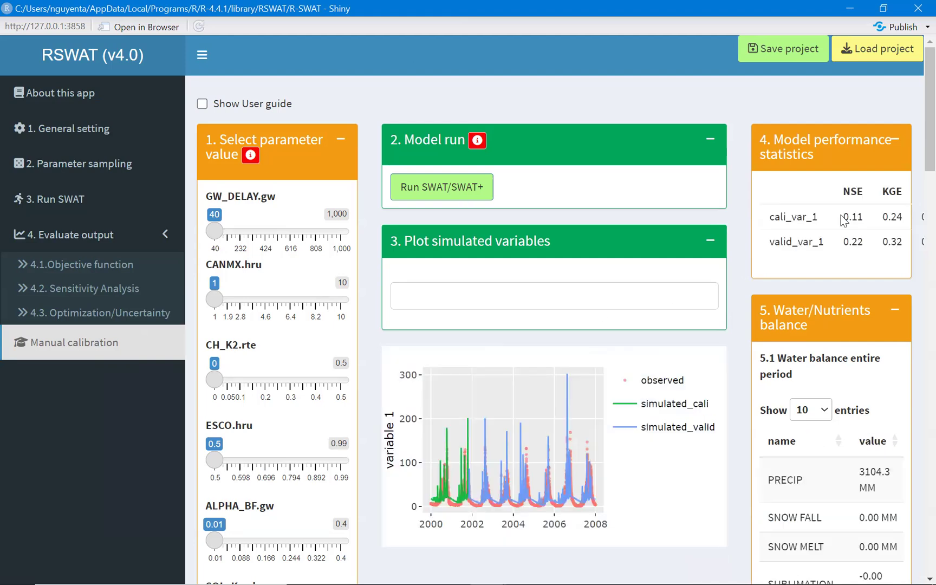
left_click_drag(846, 217, 870, 221)
Set the GW_DELAY.gw Min to 1 in Parameter sampling, then go back to Manual calibration
left_click(102, 164)
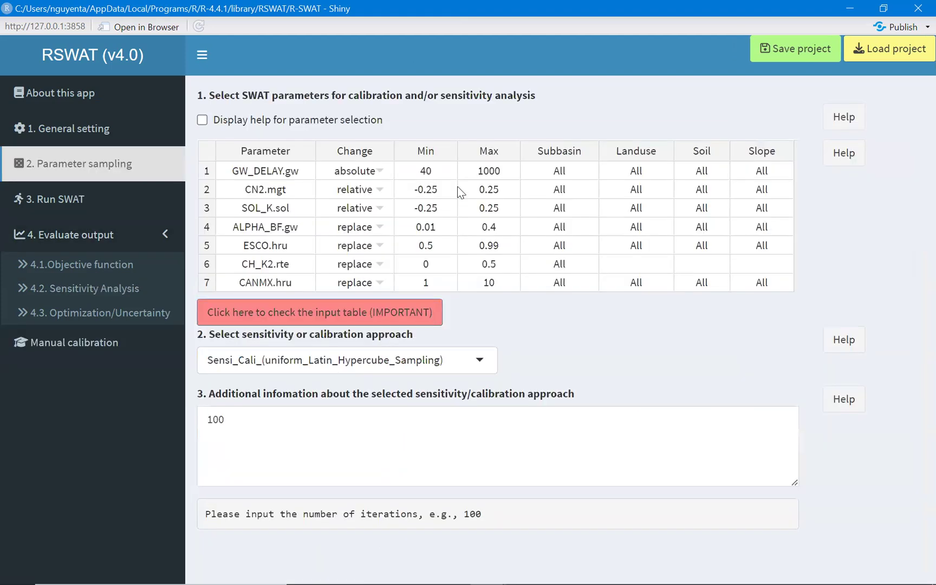
left_click(435, 172)
type("1")
left_click(443, 229)
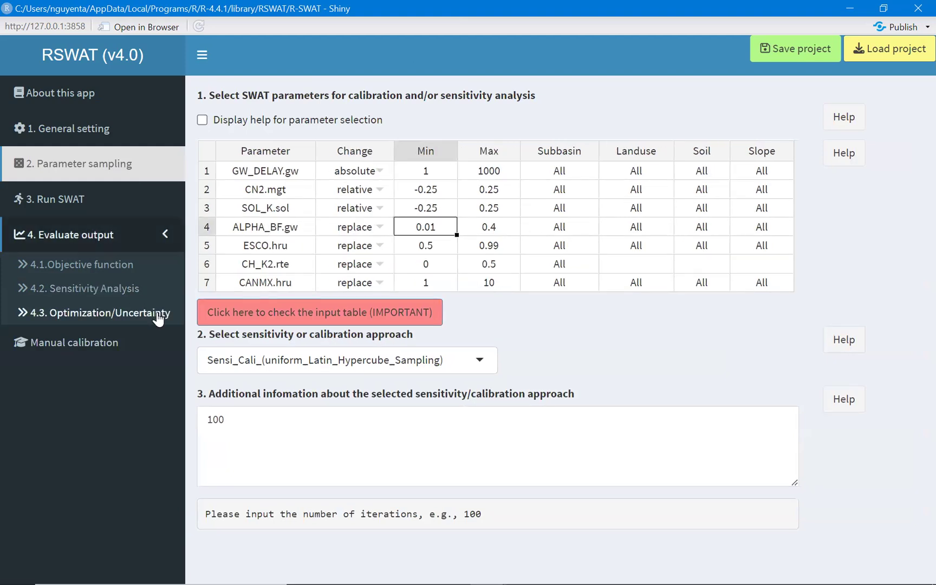
left_click(107, 271)
left_click(98, 342)
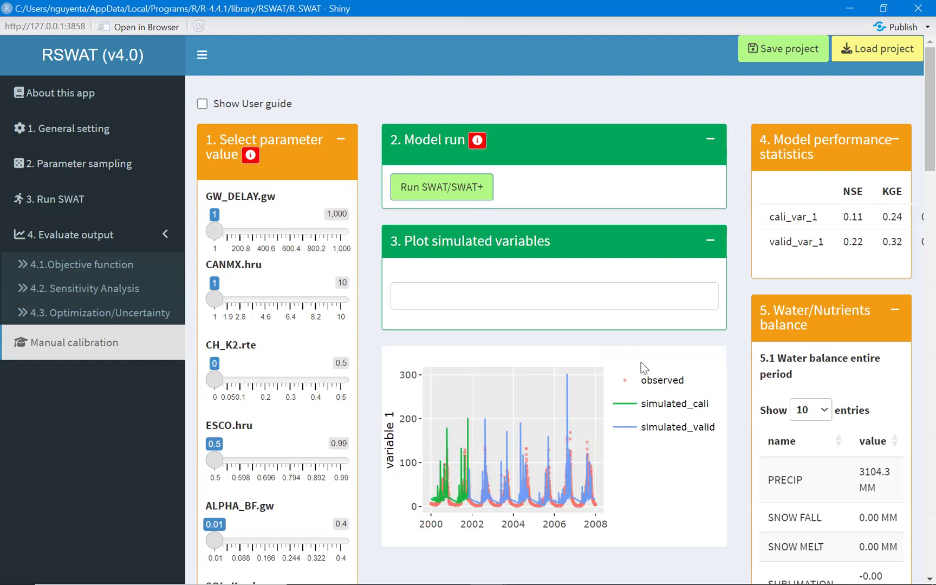
Note the calibration NSE of 0.19, then raise ALPHA_BF.gw to 0.322 and rerun SWAT
double_click(843, 217)
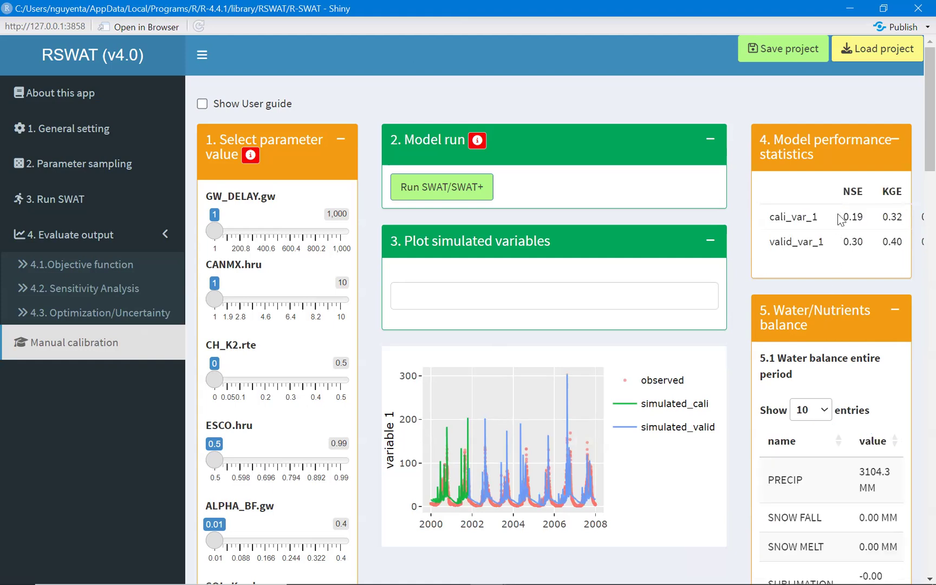
left_click_drag(839, 219, 862, 214)
double_click(863, 216)
left_click_drag(215, 540, 315, 541)
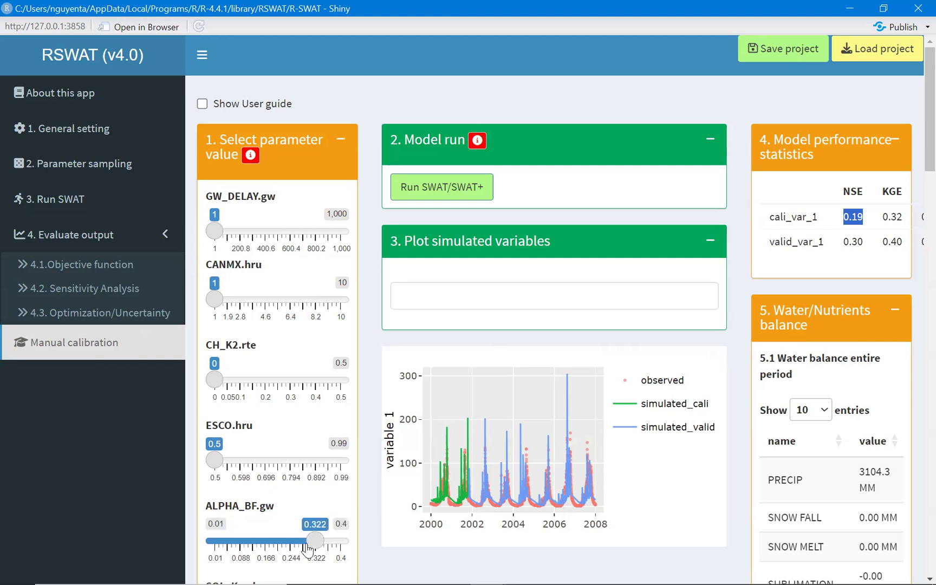
left_click(444, 188)
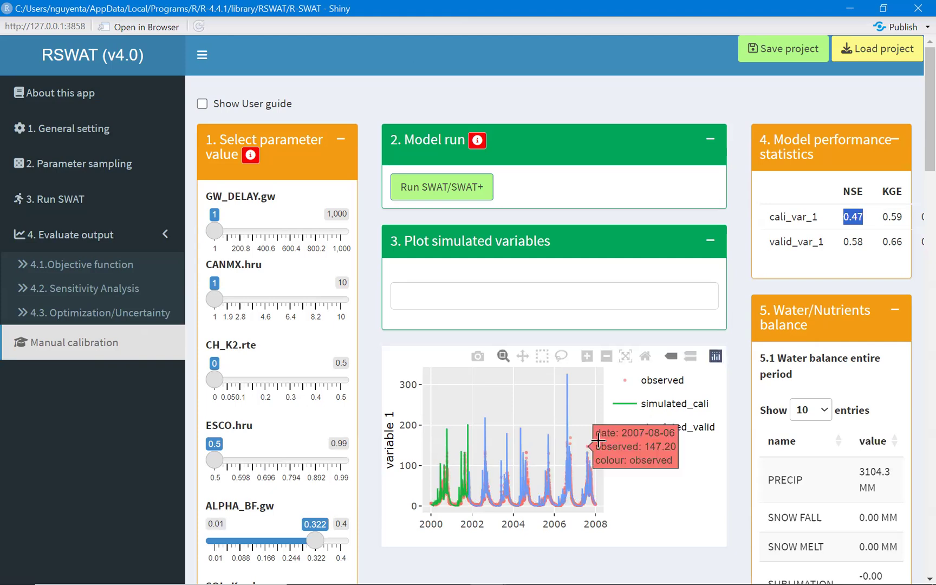
Box-zoom the simulated-versus-observed chart onto about 2005–2006 to compare flow peaks
mouse_move(538, 430)
left_click_drag(538, 468, 563, 468)
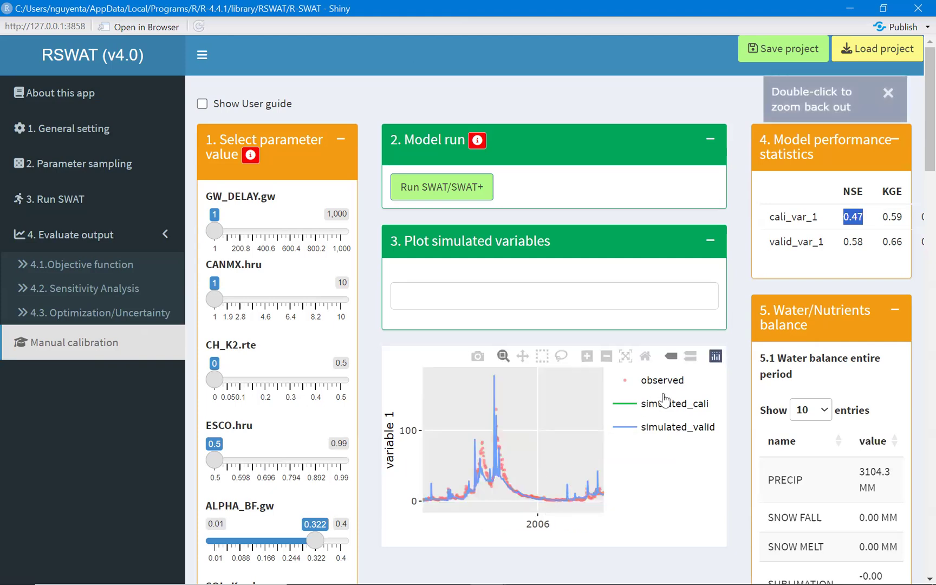
scroll(693, 420, "down", 7)
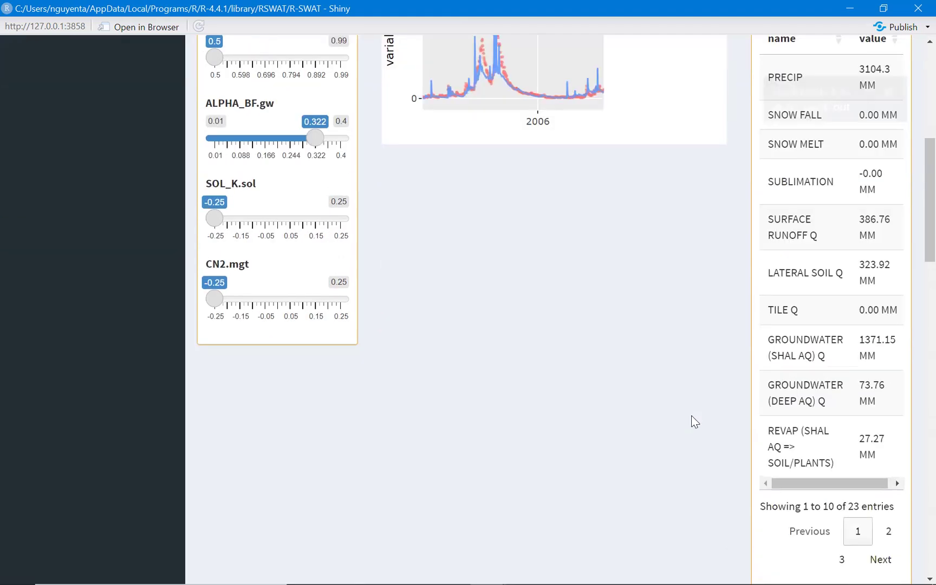
scroll(693, 420, "up", 4)
scroll(691, 416, "up", 3)
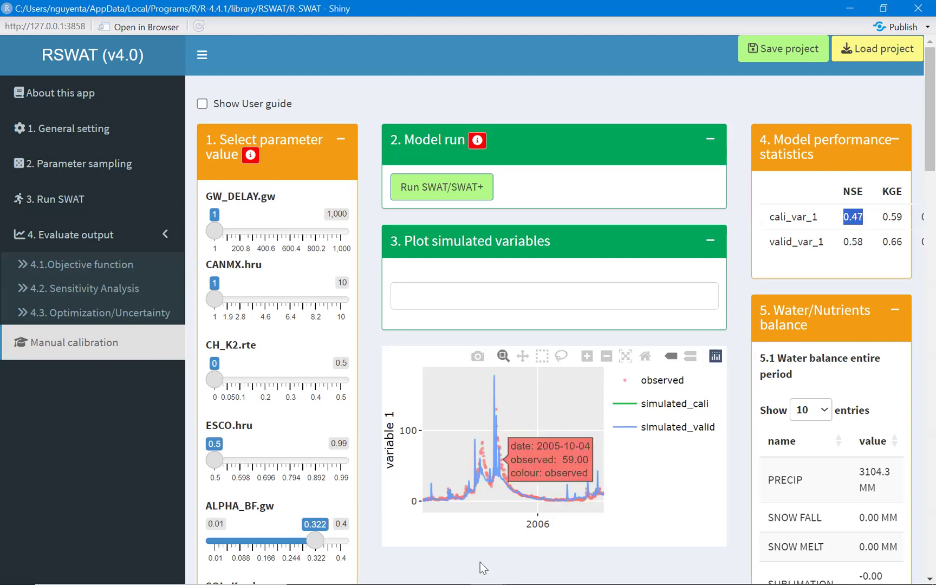
Open out_var_1.txt from rswat_examples\workingFolder\Output\Core_1 in Notepad++
left_click(341, 570)
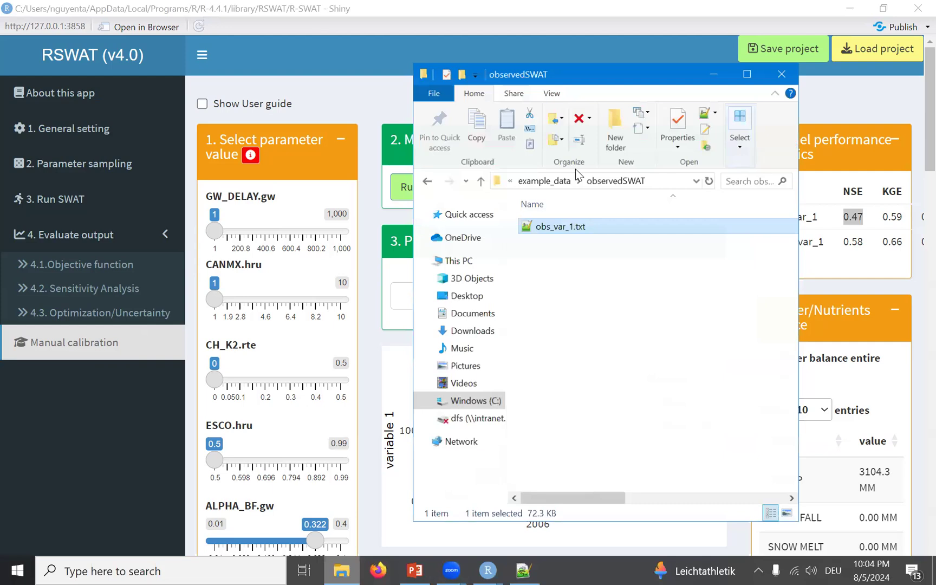
left_click(558, 173)
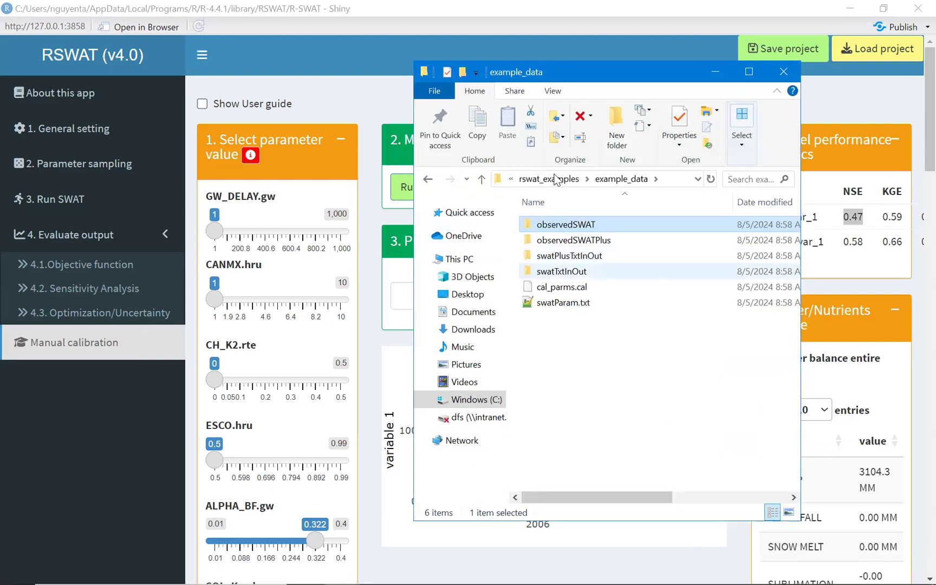
left_click(556, 179)
double_click(572, 240)
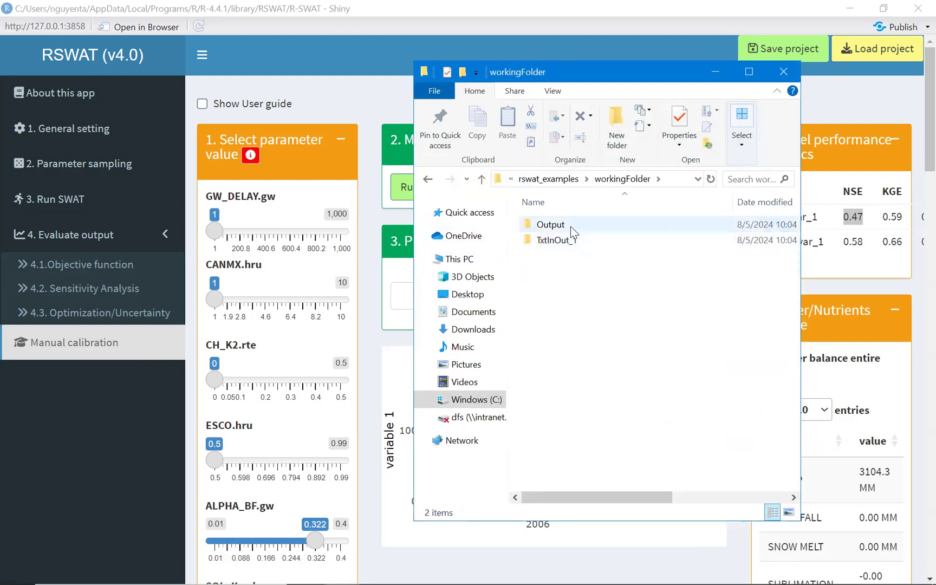
double_click(570, 227)
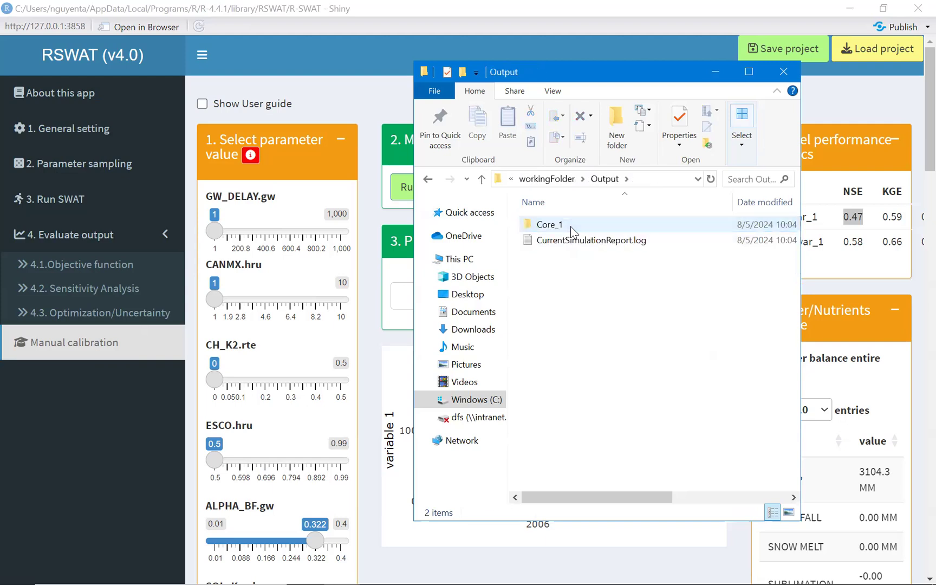
double_click(570, 226)
double_click(571, 226)
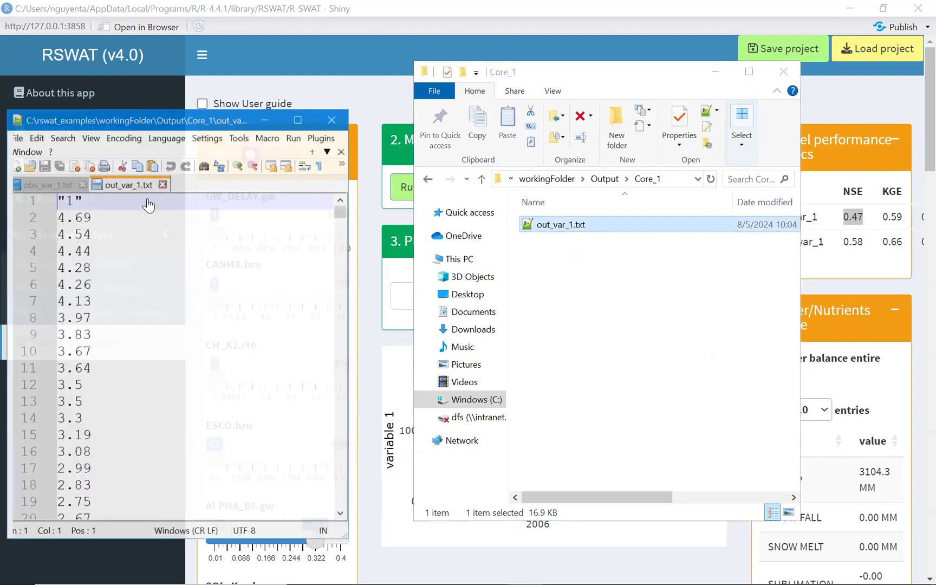
Compare the first simulated value 4.69 with the observed row for 2000-01-01
left_click_drag(52, 205, 81, 208)
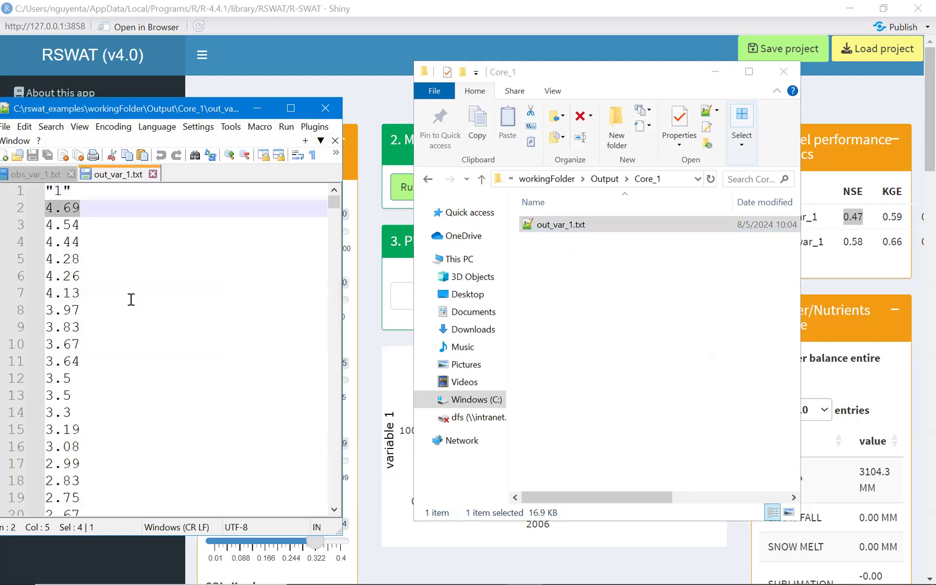
scroll(131, 299, "down", 1)
scroll(130, 299, "up", 1)
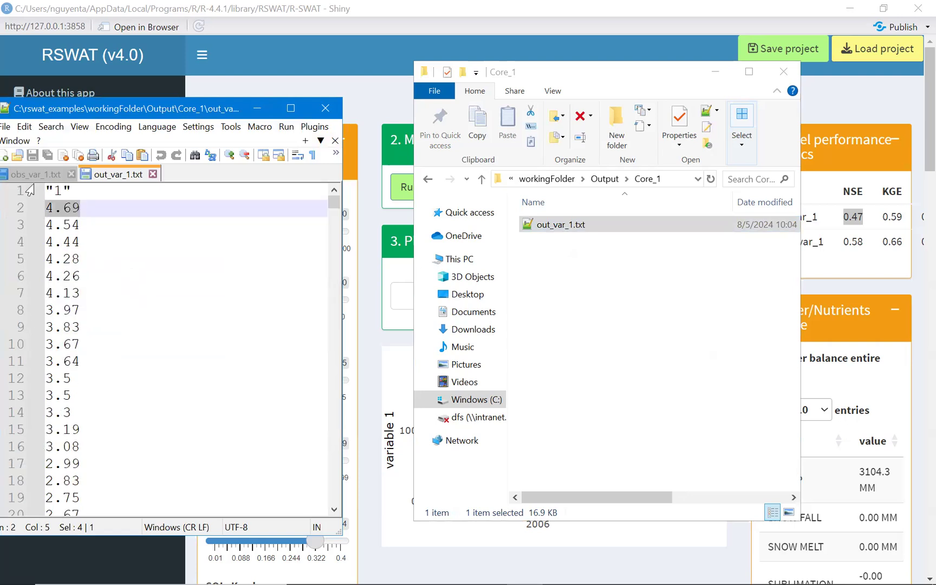
left_click(50, 207)
left_click(37, 174)
left_click_drag(334, 448, 335, 196)
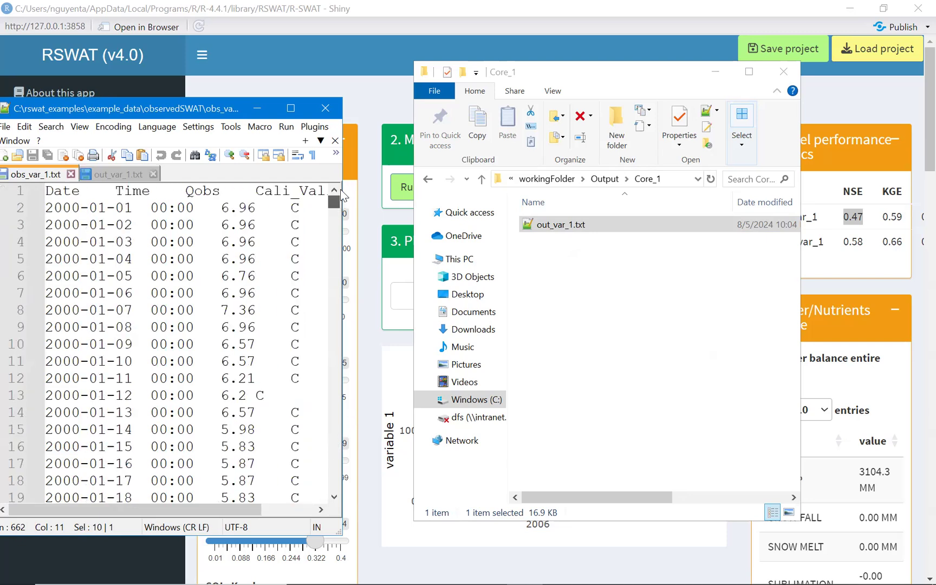
double_click(76, 207)
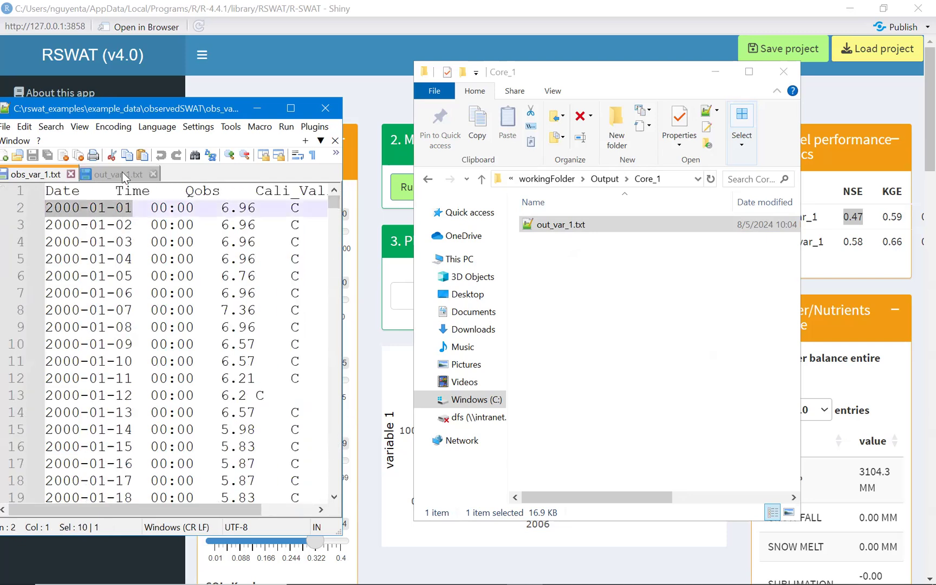
Compare the following simulated values against the observed 6.96 on line 3
left_click(119, 174)
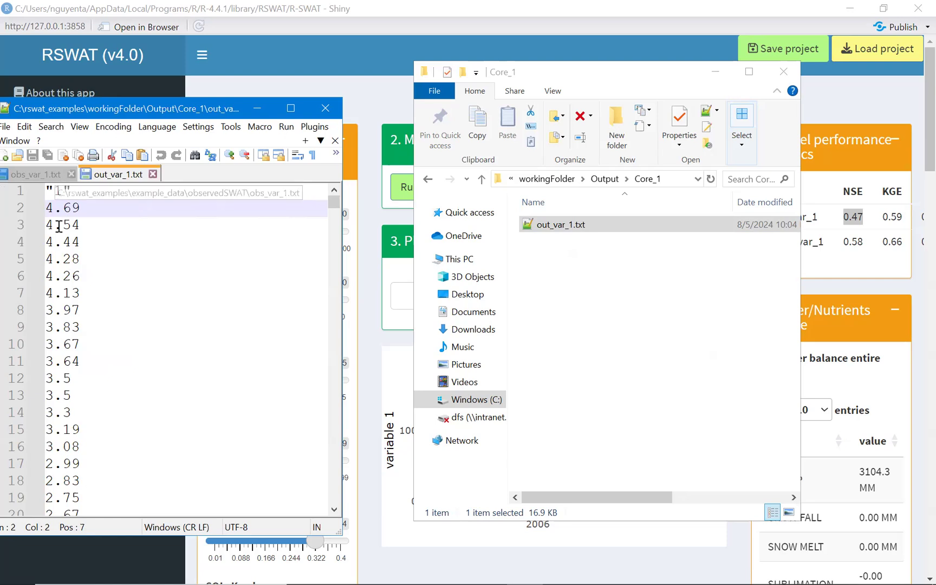
key("Down")
left_click(54, 179)
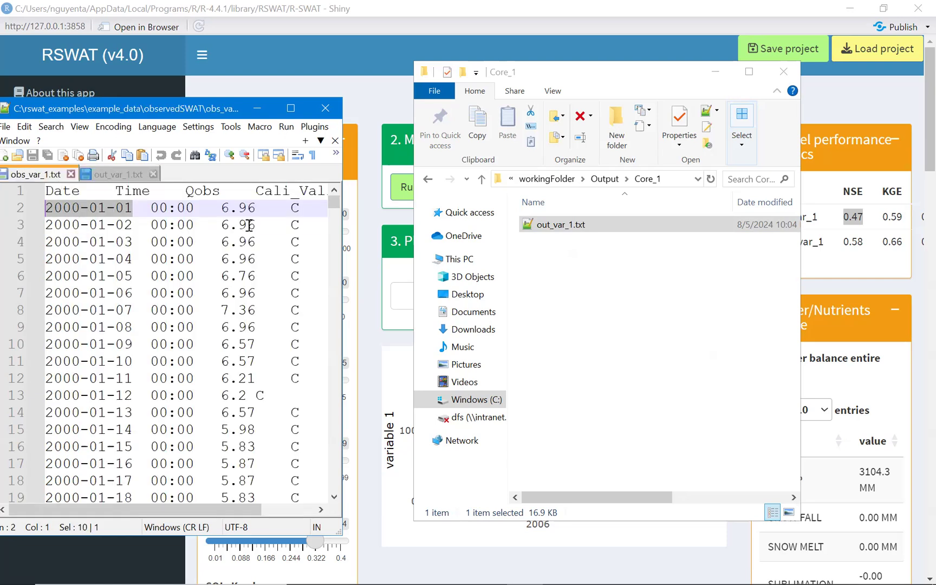
left_click_drag(220, 225, 256, 223)
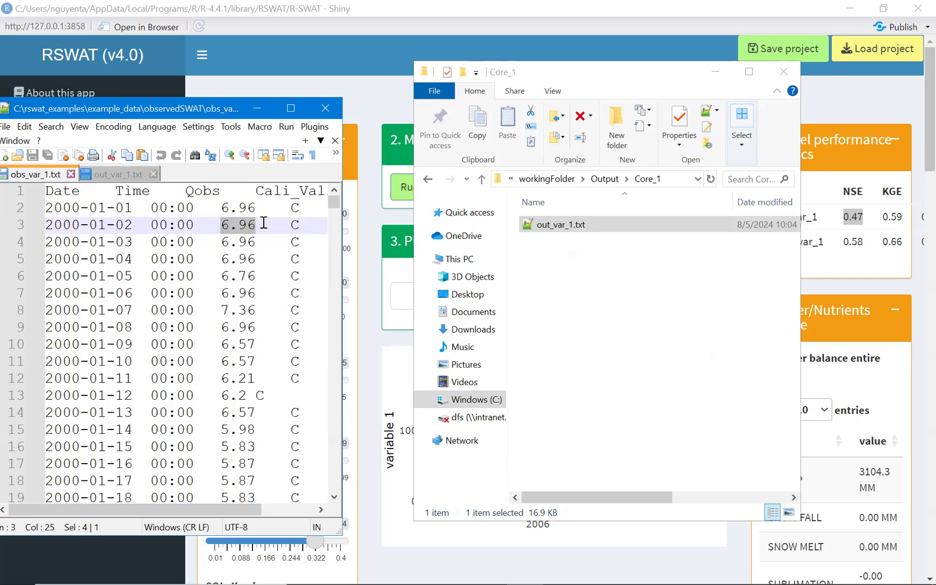
left_click(111, 174)
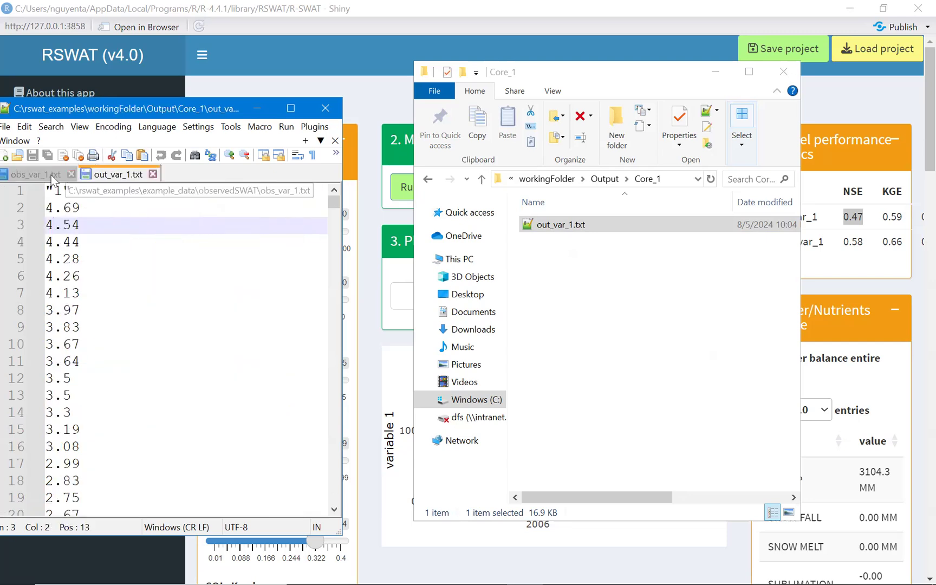
left_click(53, 178)
Close Notepad++ and bring RSWAT's Manual calibration page back to the front
left_click(331, 115)
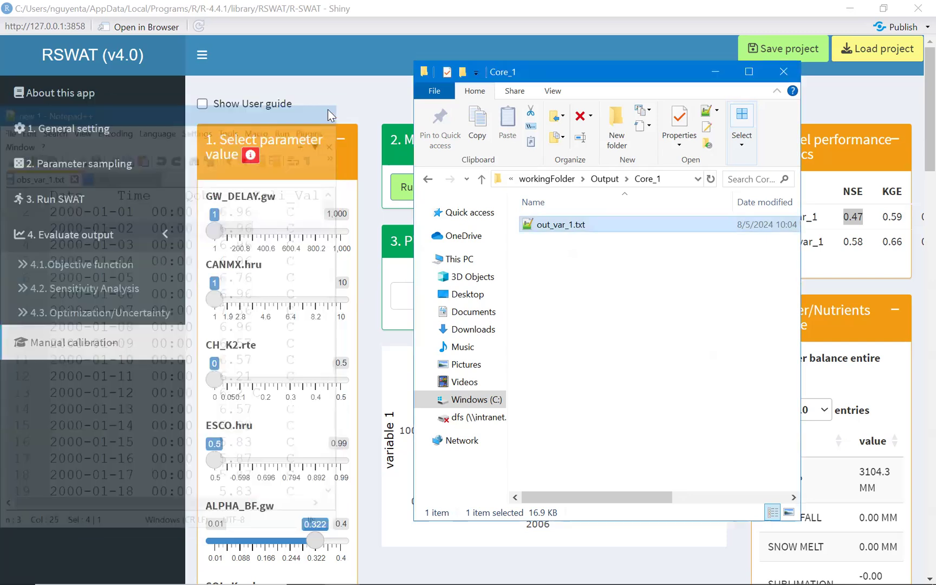
left_click(366, 205)
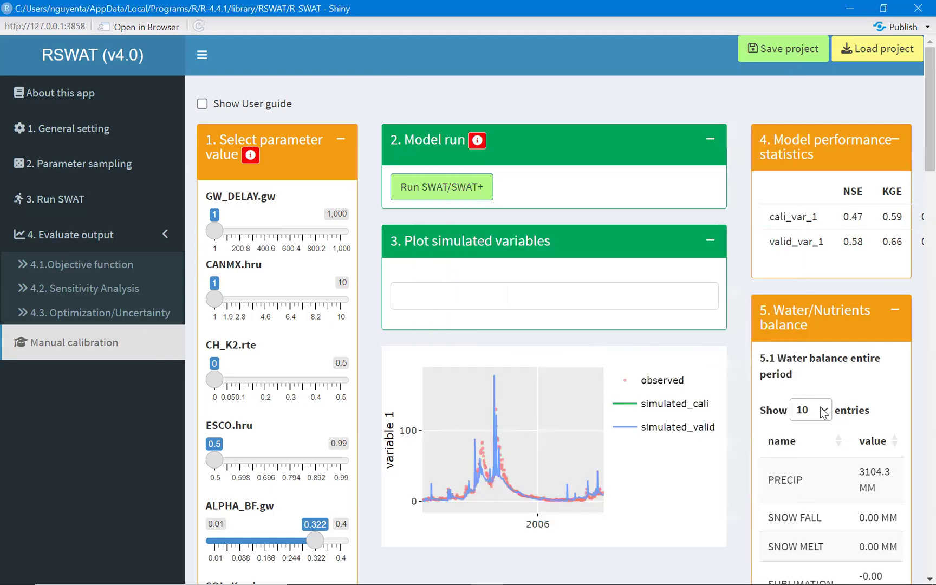